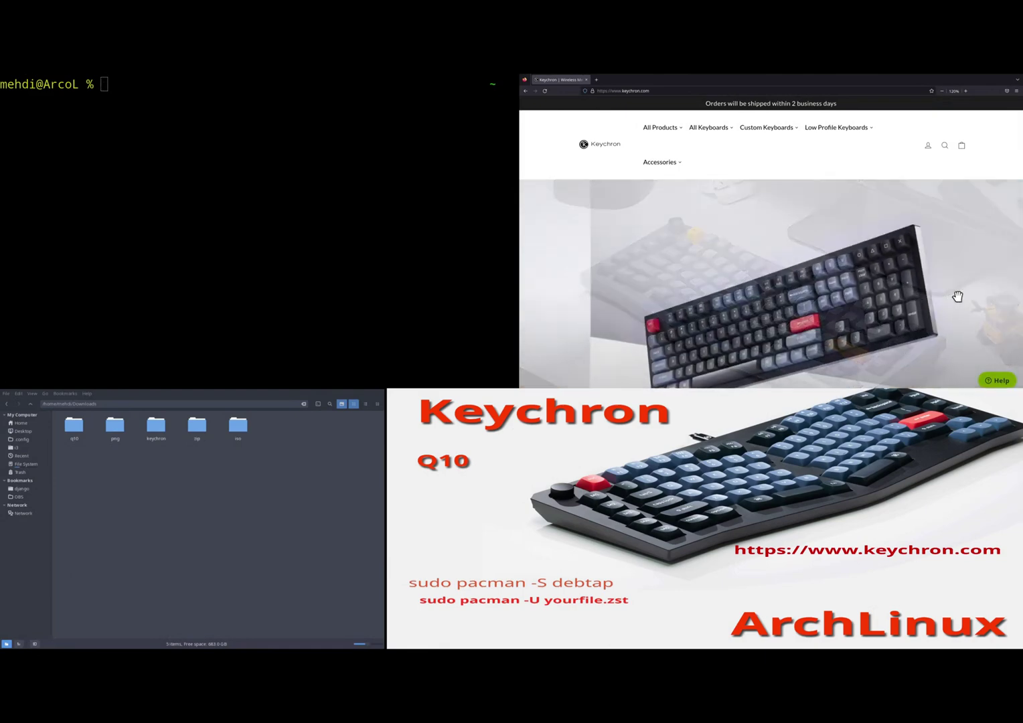
Reach the Keychron Q Series keyboard collection from the All Keyboards menu.
{"action": "left_click", "coordinate": [647, 90]}
{"action": "left_click", "coordinate": [838, 238]}
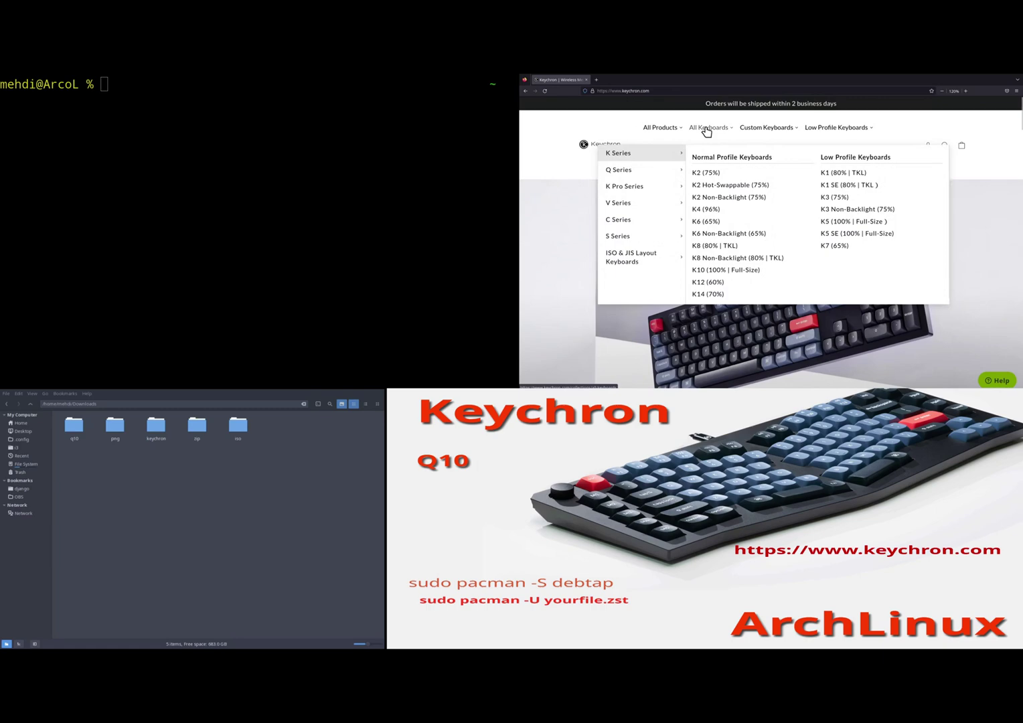
{"action": "left_click", "coordinate": [648, 175]}
{"action": "scroll", "coordinate": [983, 208], "scroll_direction": "down", "scroll_amount": 5}
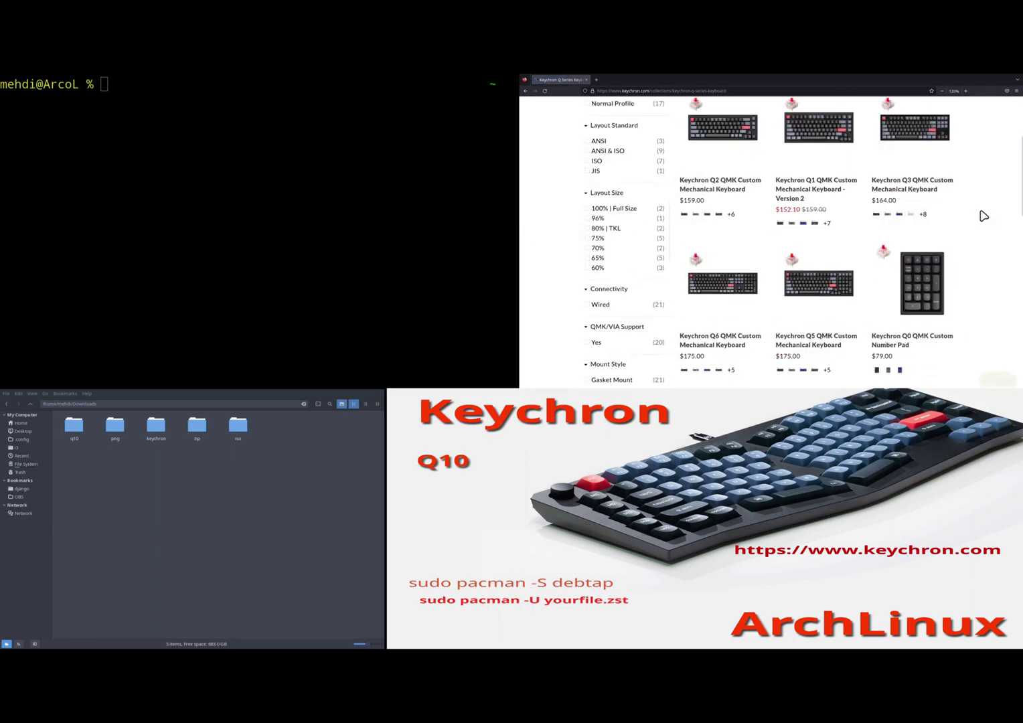
{"action": "scroll", "coordinate": [983, 217], "scroll_direction": "down", "scroll_amount": 5}
{"action": "mouse_move", "coordinate": [817, 239]}
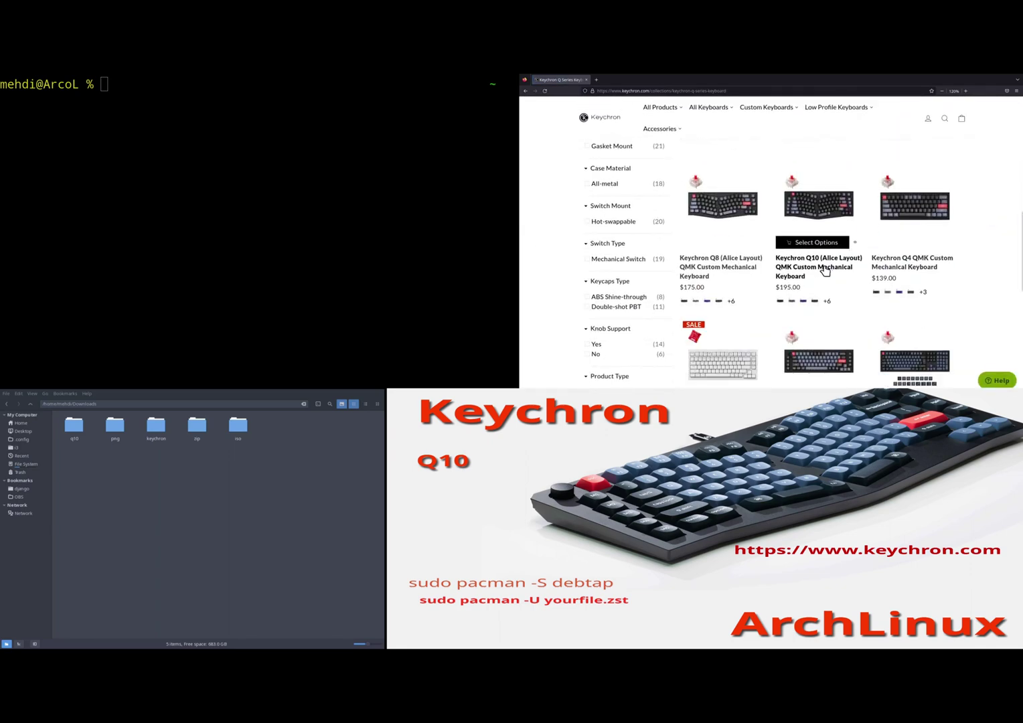
Bring up the Keychron Q10 (Alice Layout) product page with its VIA instructions.
{"action": "left_click", "coordinate": [824, 271]}
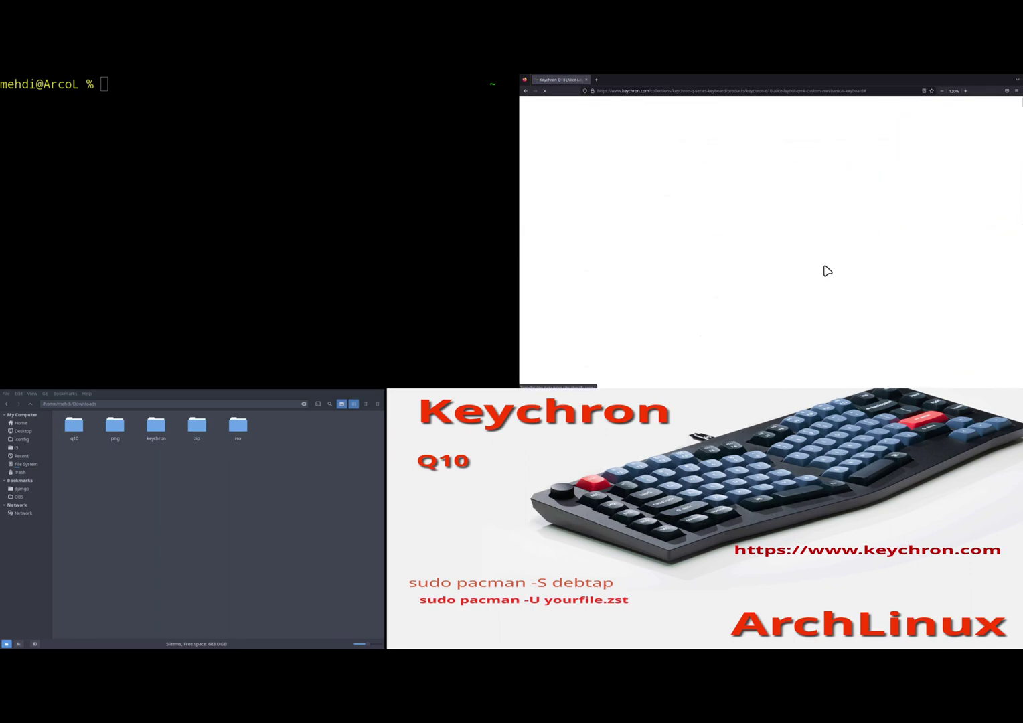
{"action": "scroll", "coordinate": [997, 158], "scroll_direction": "down", "scroll_amount": 3}
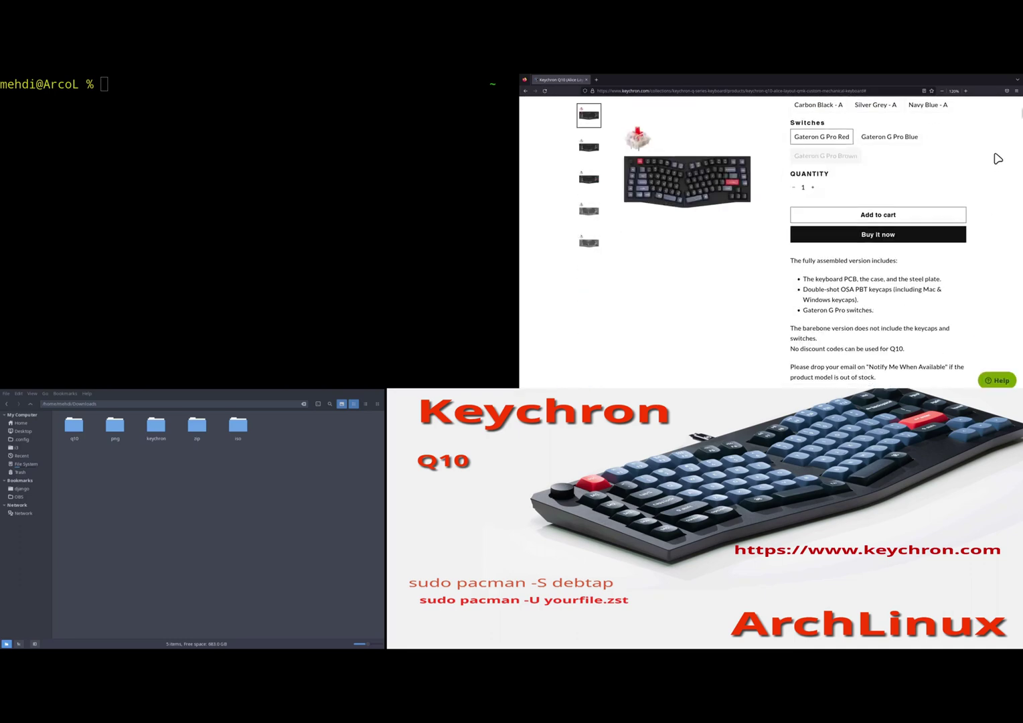
{"action": "scroll", "coordinate": [997, 157], "scroll_direction": "down", "scroll_amount": 5}
{"action": "scroll", "coordinate": [997, 158], "scroll_direction": "down", "scroll_amount": 5}
{"action": "scroll", "coordinate": [996, 158], "scroll_direction": "down", "scroll_amount": 3}
{"action": "scroll", "coordinate": [995, 157], "scroll_direction": "down", "scroll_amount": 3}
{"action": "scroll", "coordinate": [995, 158], "scroll_direction": "down", "scroll_amount": 3}
{"action": "scroll", "coordinate": [996, 157], "scroll_direction": "down", "scroll_amount": 3}
{"action": "scroll", "coordinate": [996, 157], "scroll_direction": "down", "scroll_amount": 3}
{"action": "scroll", "coordinate": [995, 158], "scroll_direction": "down", "scroll_amount": 3}
{"action": "scroll", "coordinate": [995, 157], "scroll_direction": "down", "scroll_amount": 3}
{"action": "scroll", "coordinate": [996, 157], "scroll_direction": "down", "scroll_amount": 3}
{"action": "scroll", "coordinate": [995, 157], "scroll_direction": "down", "scroll_amount": 3}
{"action": "scroll", "coordinate": [996, 158], "scroll_direction": "down", "scroll_amount": 3}
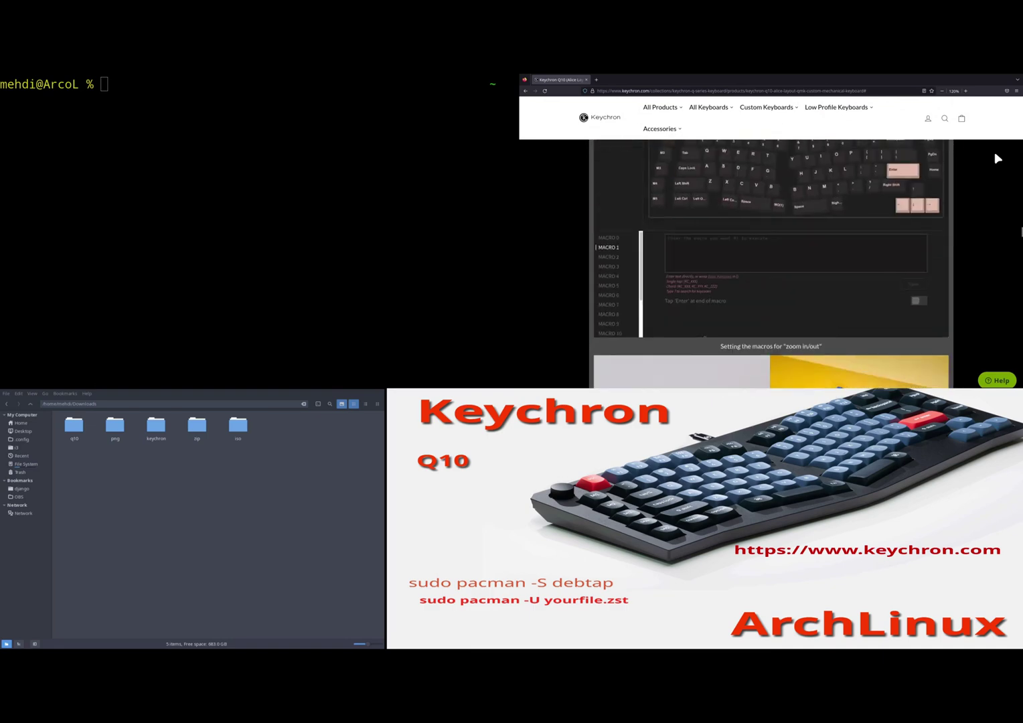
{"action": "scroll", "coordinate": [996, 157], "scroll_direction": "down", "scroll_amount": 1}
{"action": "scroll", "coordinate": [996, 157], "scroll_direction": "down", "scroll_amount": 3}
{"action": "scroll", "coordinate": [995, 156], "scroll_direction": "down", "scroll_amount": 3}
{"action": "scroll", "coordinate": [996, 155], "scroll_direction": "down", "scroll_amount": 3}
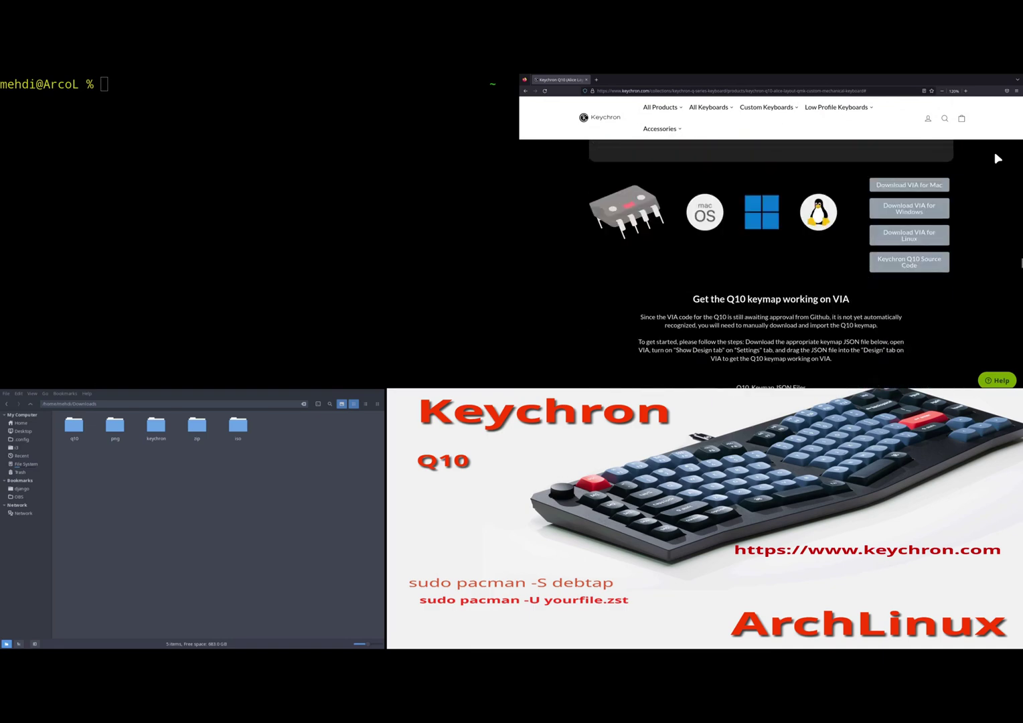
{"action": "scroll", "coordinate": [996, 156], "scroll_direction": "down", "scroll_amount": 2}
{"action": "scroll", "coordinate": [995, 158], "scroll_direction": "up", "scroll_amount": 2}
Download VIA for Linux and the Q10 Knob ANSI (US) keymap JSON zip into Downloads.
{"action": "left_click", "coordinate": [934, 240]}
{"action": "scroll", "coordinate": [914, 305], "scroll_direction": "down", "scroll_amount": 1}
{"action": "scroll", "coordinate": [913, 304], "scroll_direction": "down", "scroll_amount": 2}
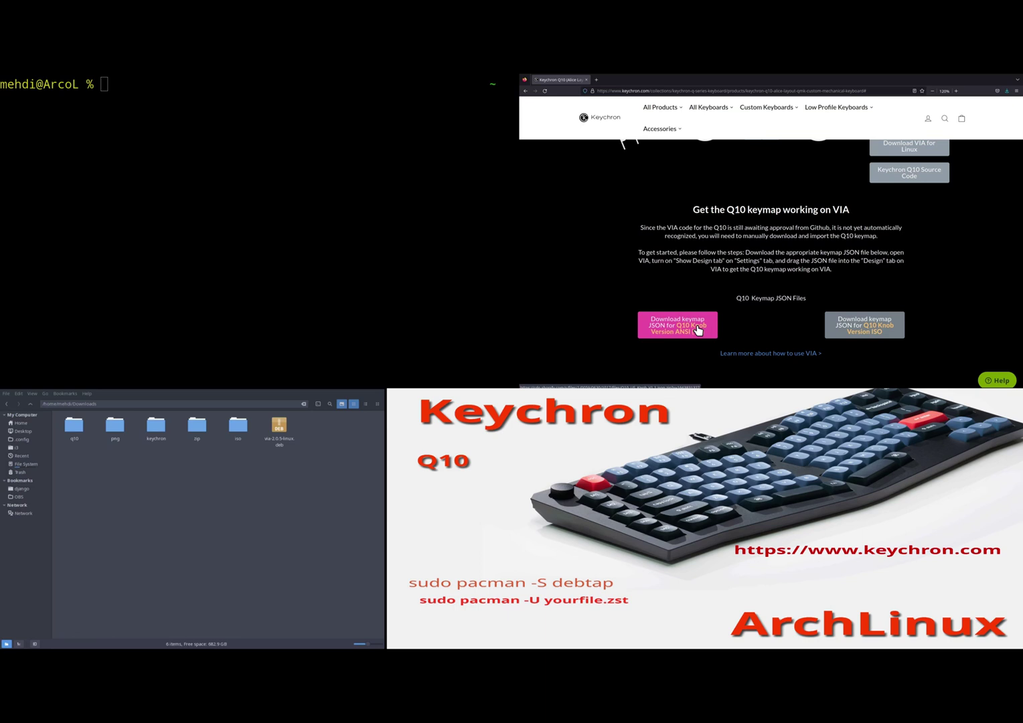
{"action": "left_click", "coordinate": [697, 329]}
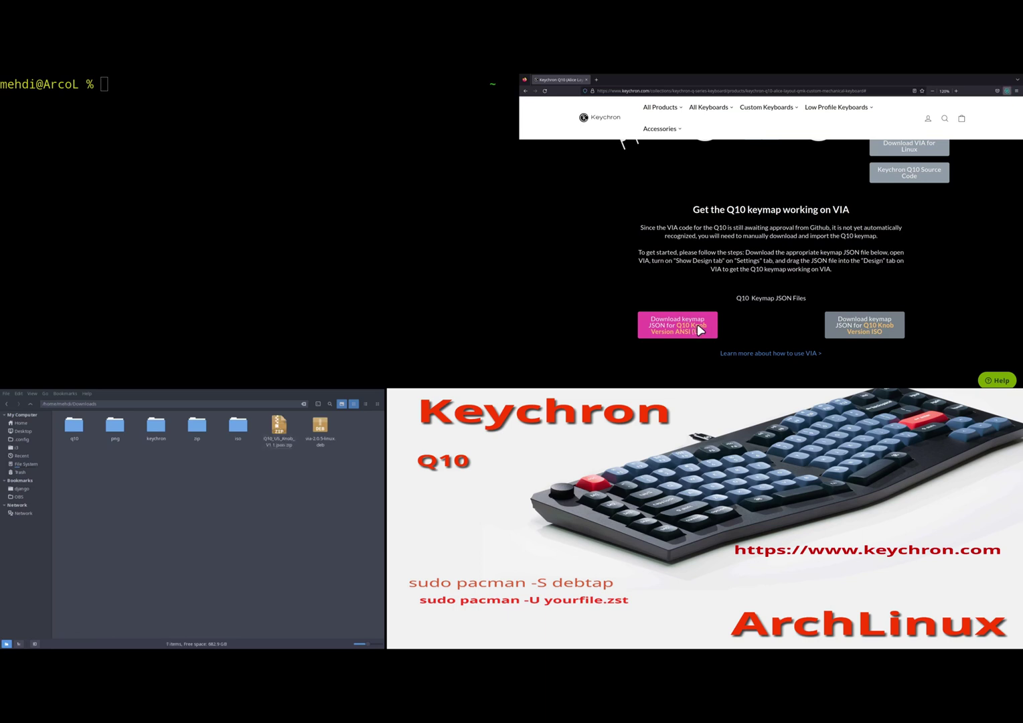
{"action": "left_click", "coordinate": [283, 443]}
{"action": "scroll", "coordinate": [939, 279], "scroll_direction": "up", "scroll_amount": 2}
{"action": "scroll", "coordinate": [939, 280], "scroll_direction": "up", "scroll_amount": 2}
{"action": "scroll", "coordinate": [939, 286], "scroll_direction": "down", "scroll_amount": 2}
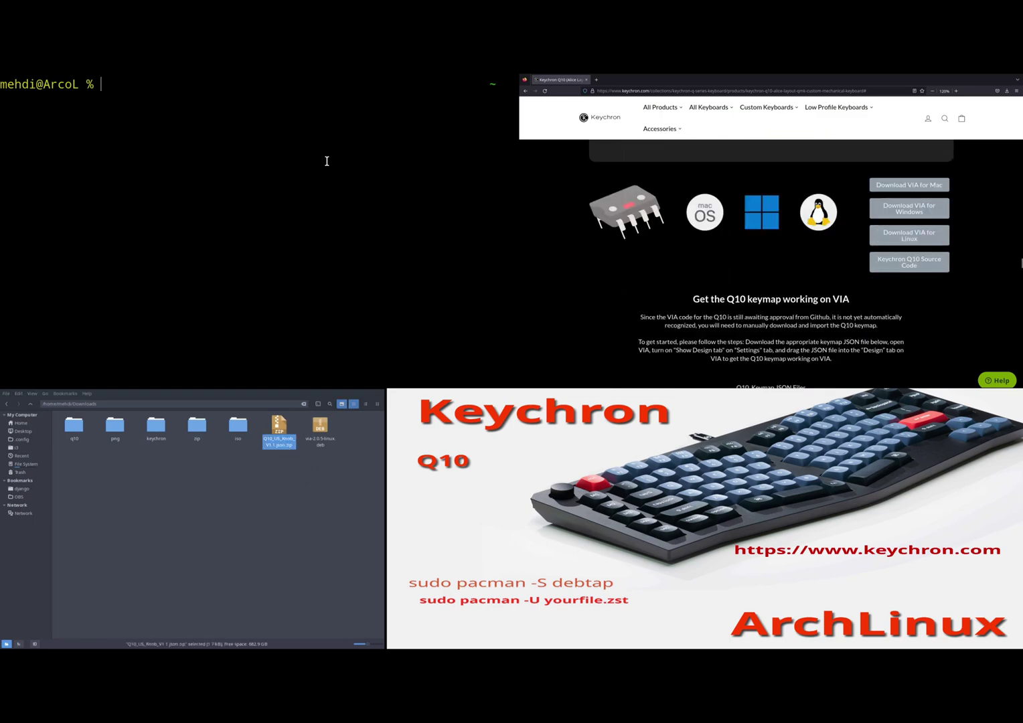
{"action": "left_click", "coordinate": [292, 476]}
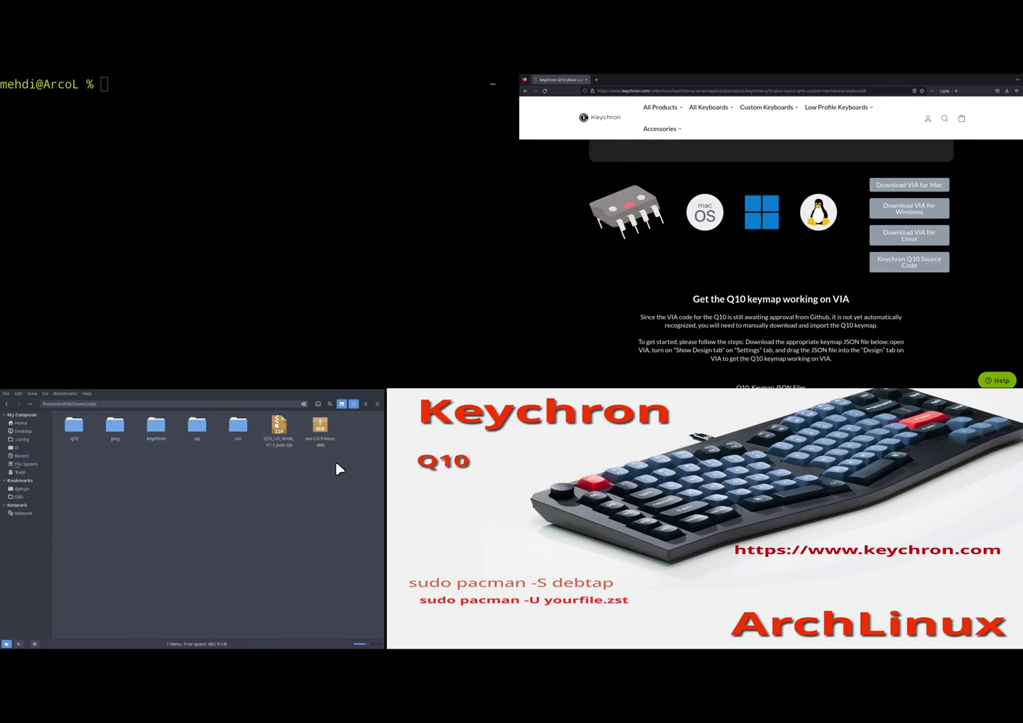
Install debtap with 'sudo pacman -S debtap', confirming with the password and y, then clear the screen.
{"action": "key", "text": "Right"}
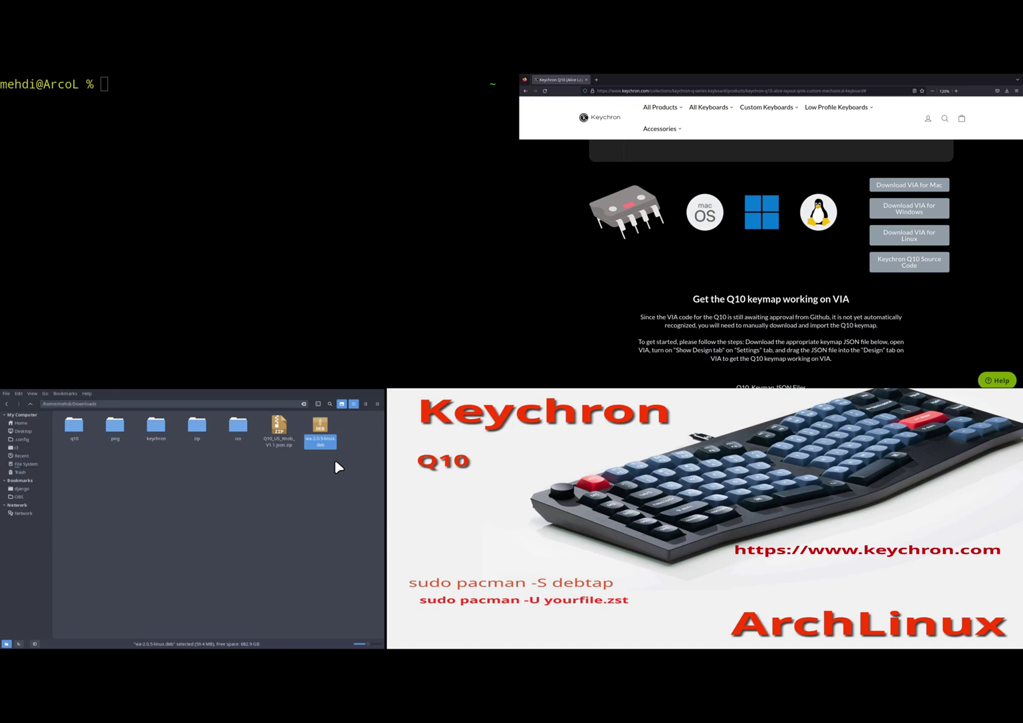
{"action": "type", "text": "sudo"}
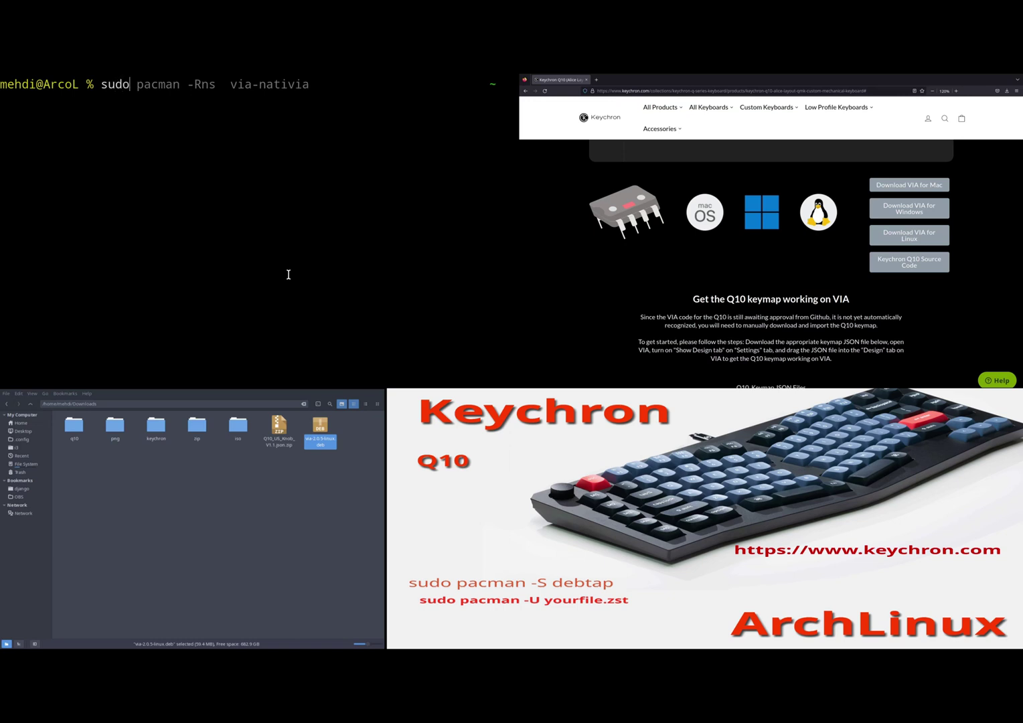
{"action": "type", "text": " pacmn"}
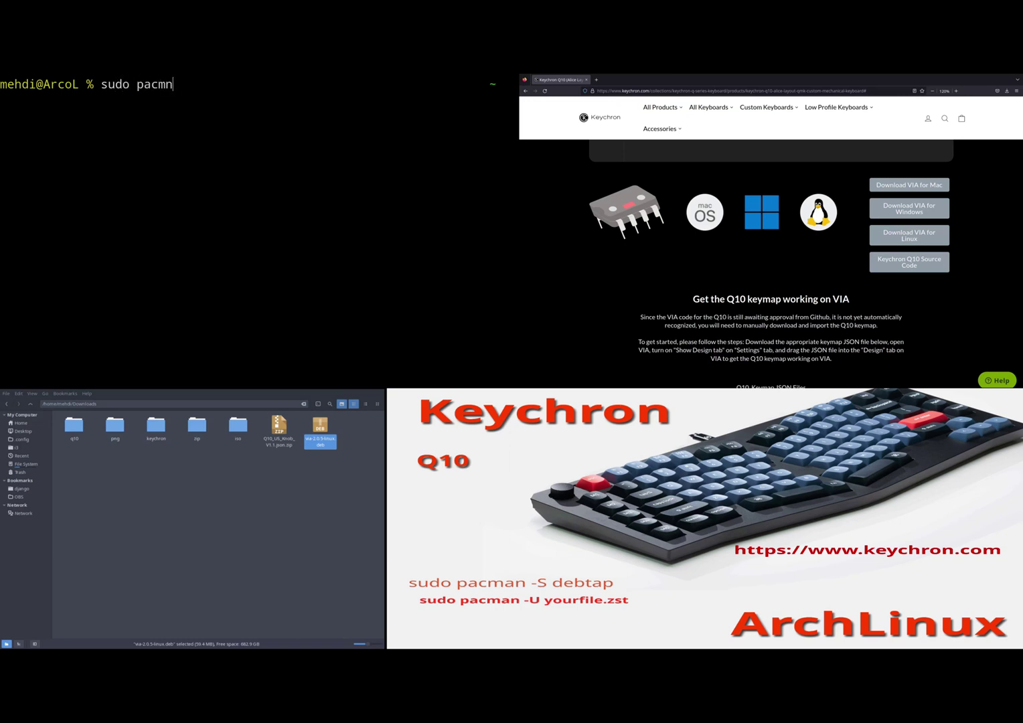
{"action": "key", "text": "BackSpace"}
{"action": "type", "text": "an -"}
{"action": "type", "text": "S "}
{"action": "type", "text": "deb"}
{"action": "type", "text": "tap"}
{"action": "key", "text": "Return"}
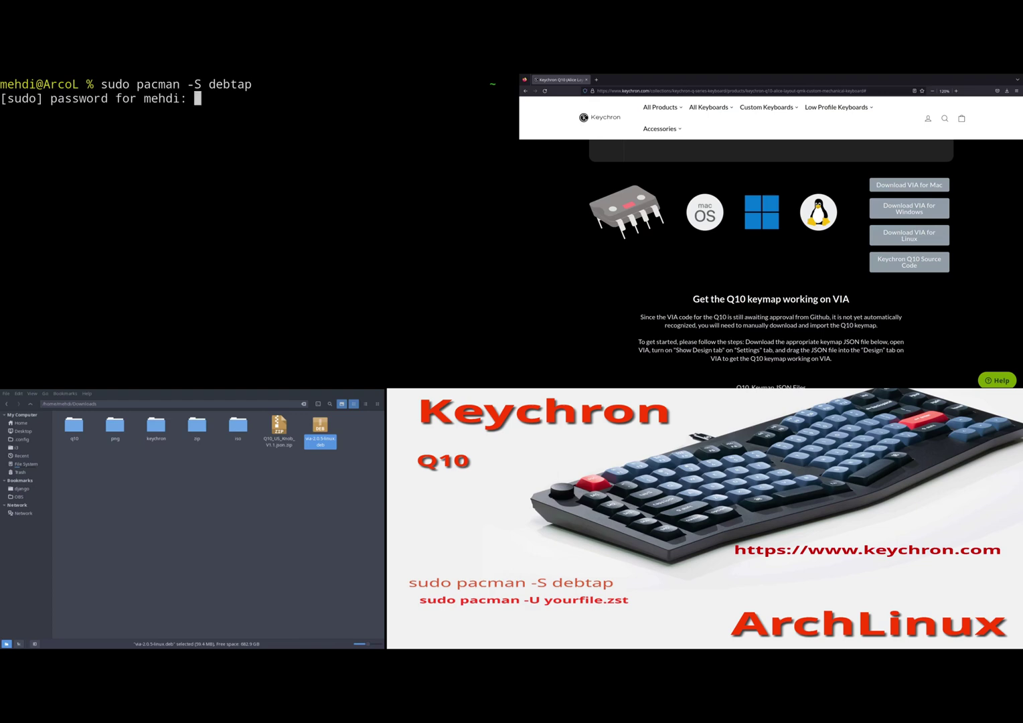
{"action": "key", "text": "Return"}
{"action": "type", "text": "y"}
{"action": "key", "text": "Return"}
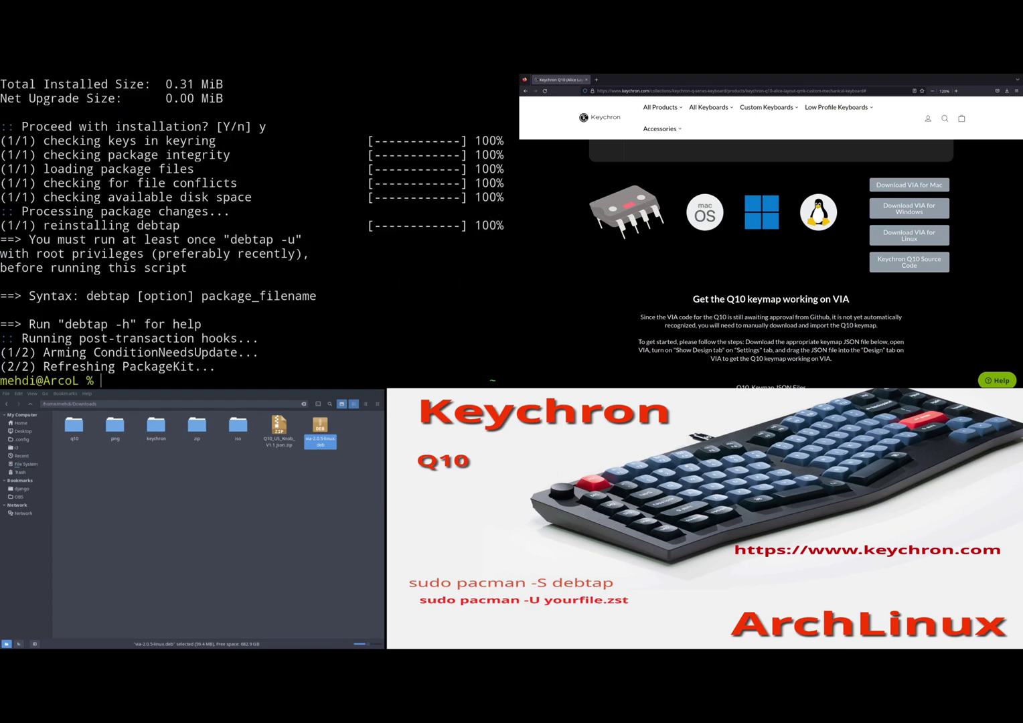
{"action": "key", "text": "ctrl+l"}
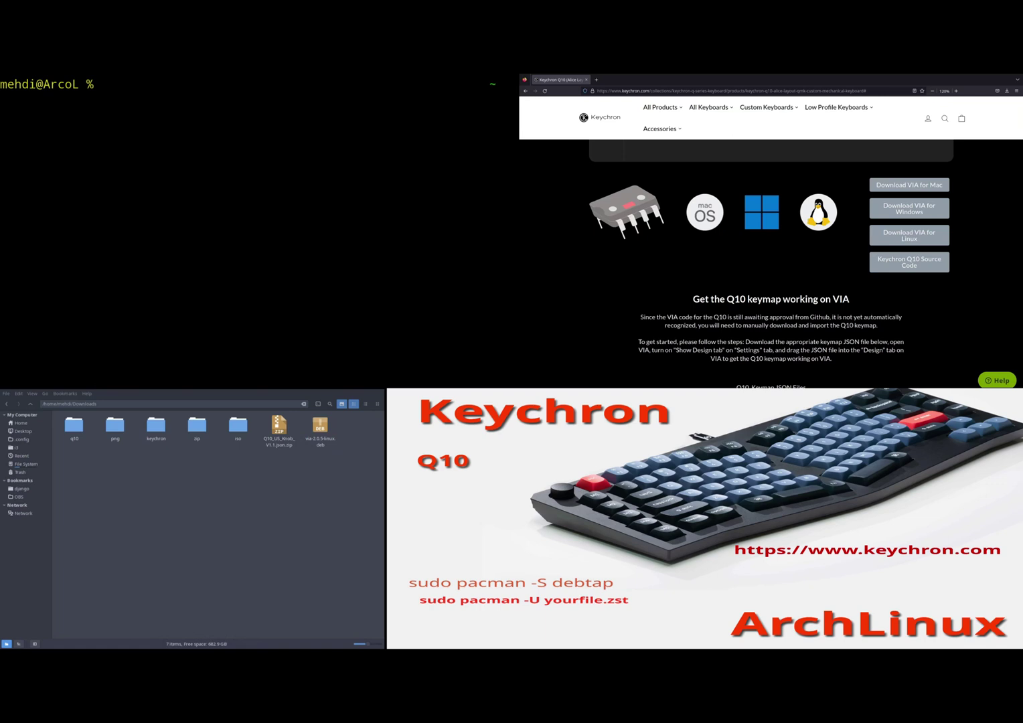
{"action": "type", "text": "cd "}
{"action": "type", "text": "Do"}
From ~/Downloads, run debtap on via-2.0.5-linux.deb to start converting it.
{"action": "key", "text": "Right"}
{"action": "key", "text": "Return"}
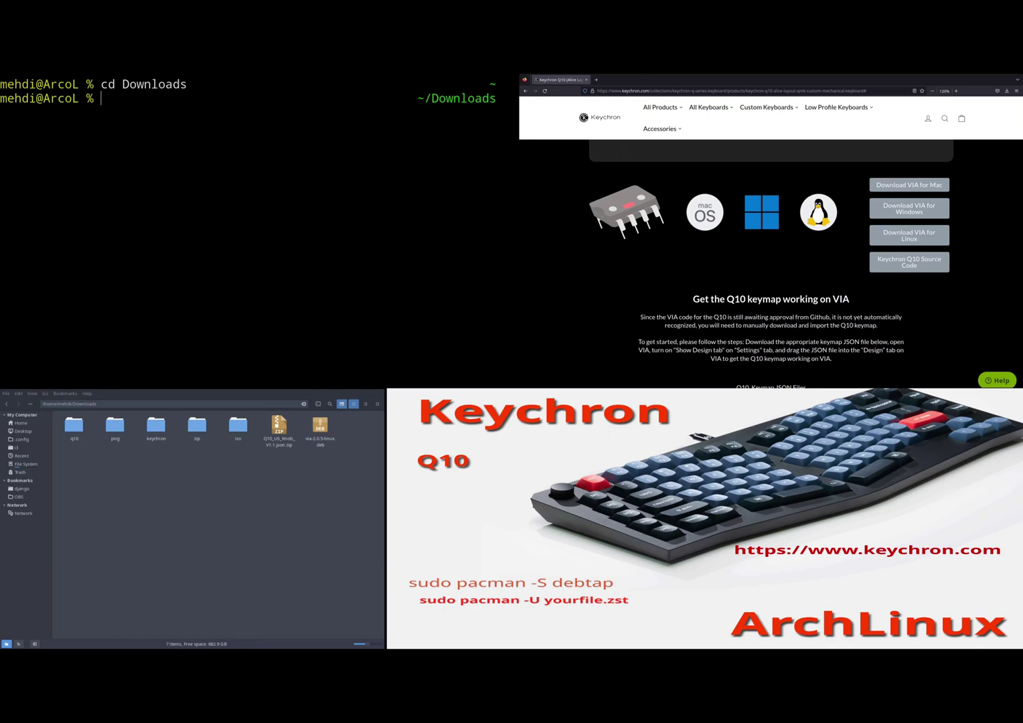
{"action": "type", "text": "deb"}
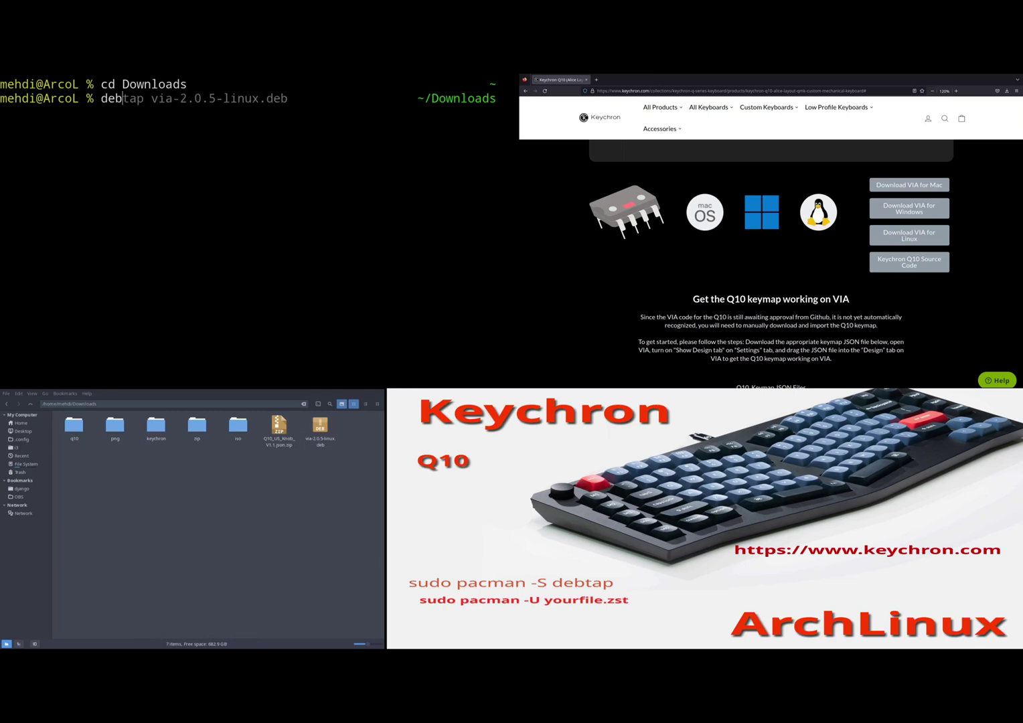
{"action": "type", "text": "tap"}
{"action": "key", "text": "Right"}
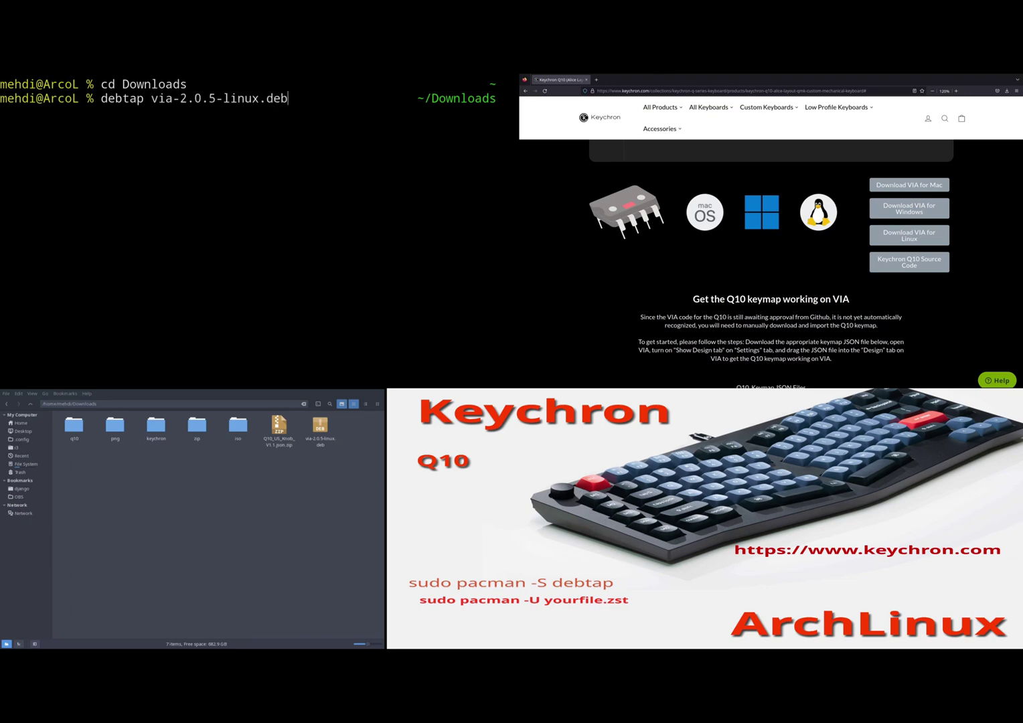
{"action": "left_click", "coordinate": [318, 447]}
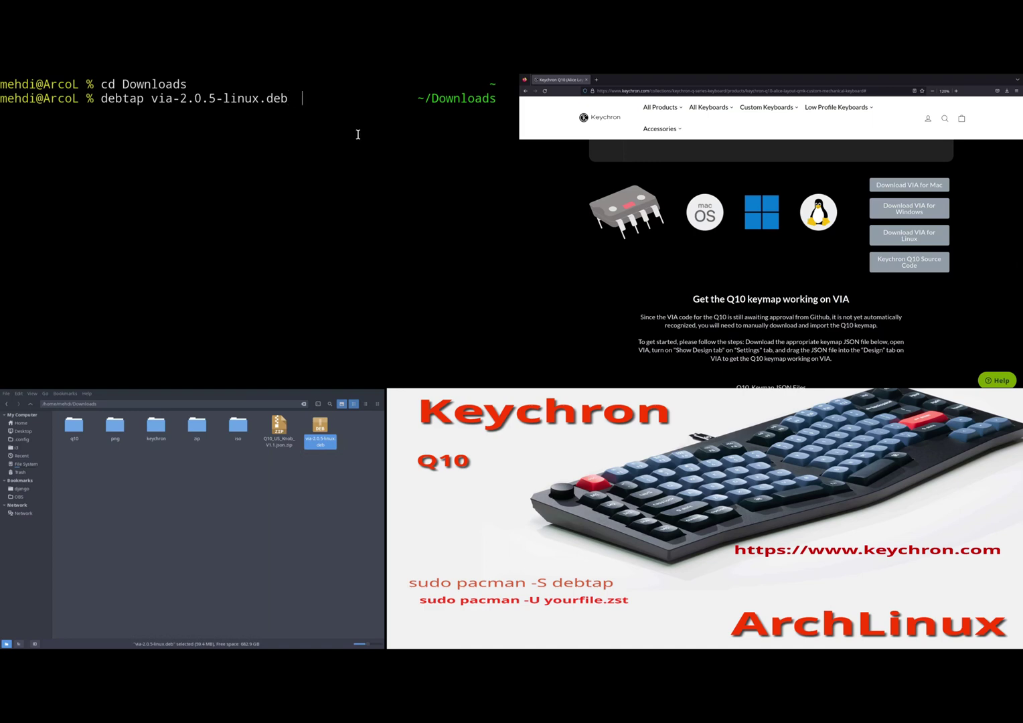
{"action": "key", "text": "Return"}
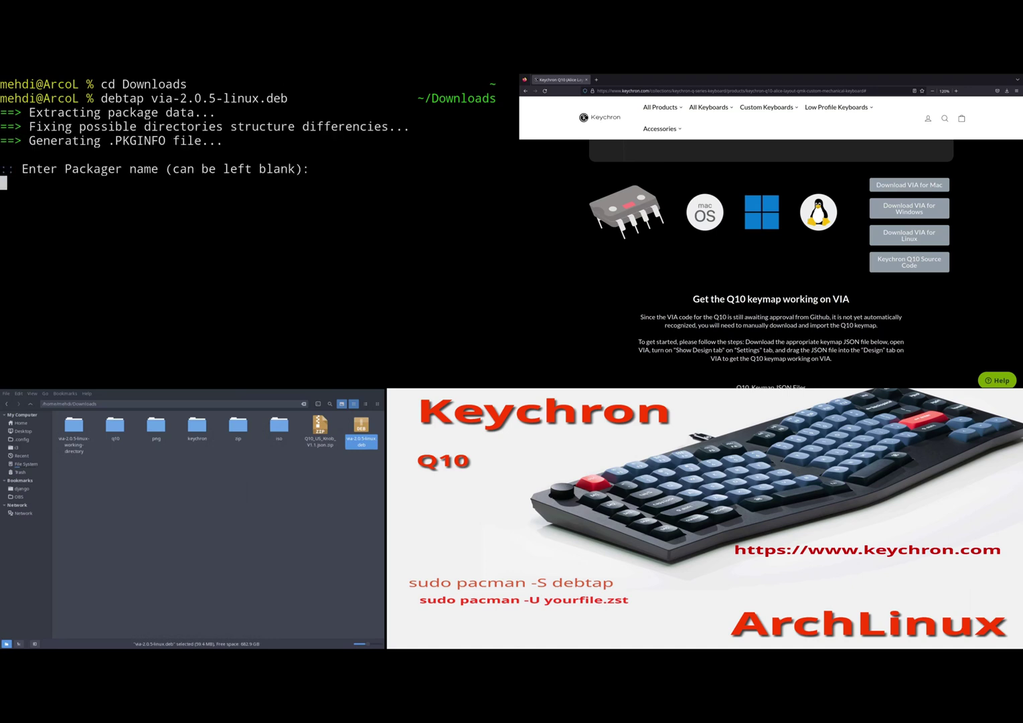
{"action": "type", "text": "via"}
Answer debtap with packager 'via', blank license and no file edits, producing via-nativia-2.0.5-1-x86_64.pkg.tar.zst.
{"action": "key", "text": "Return"}
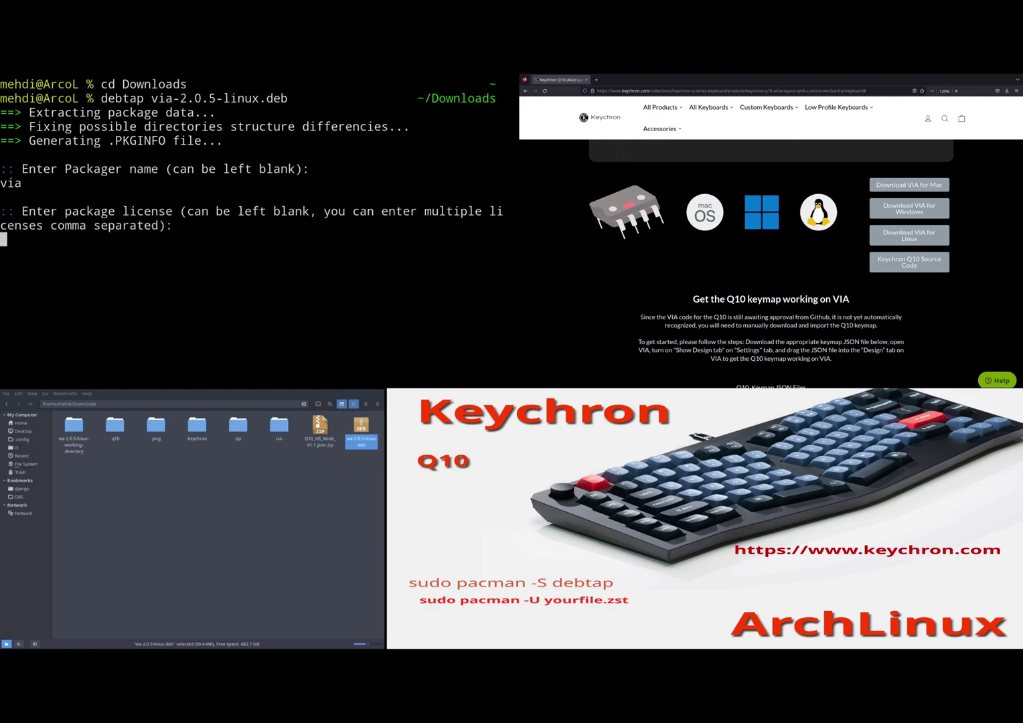
{"action": "key", "text": "Return"}
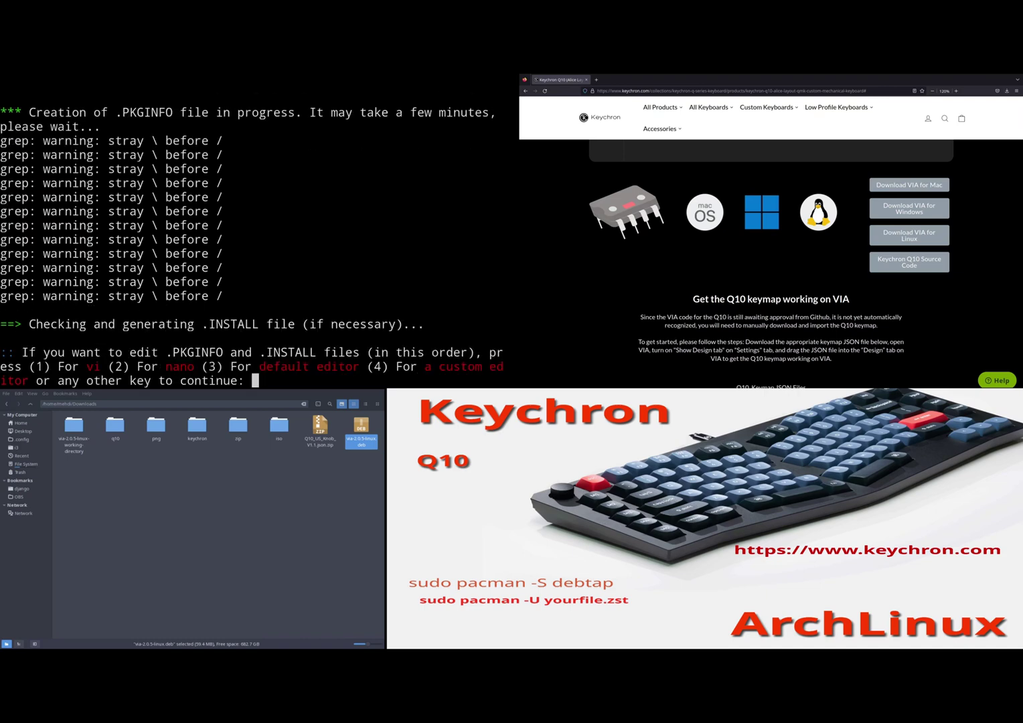
{"action": "key", "text": "Return"}
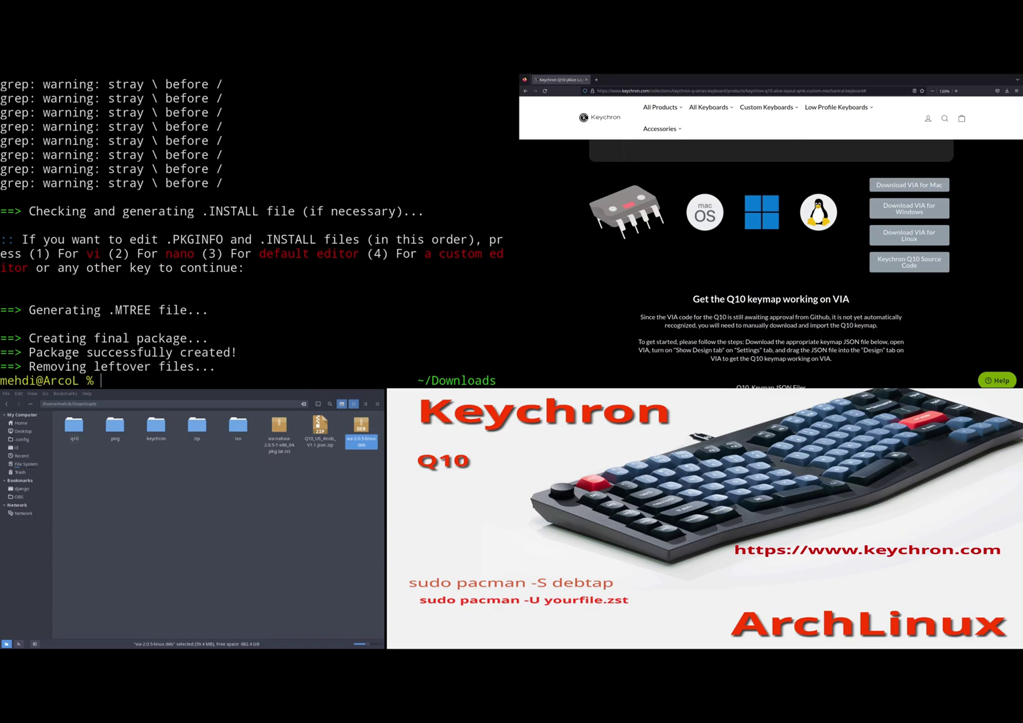
{"action": "left_click", "coordinate": [295, 484]}
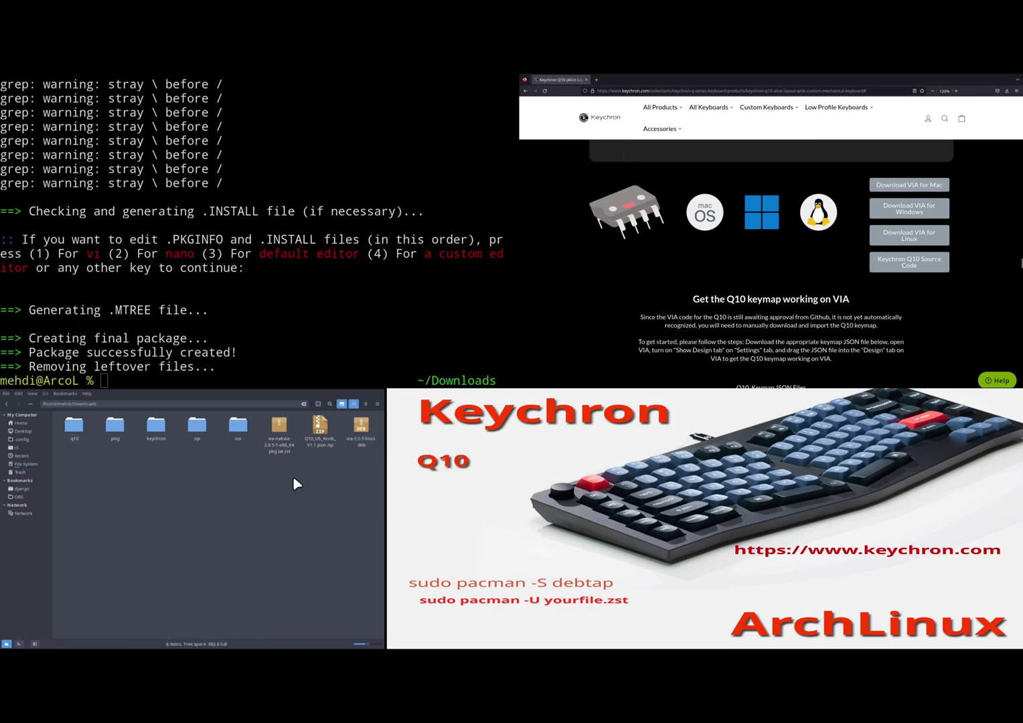
{"action": "left_click", "coordinate": [282, 453]}
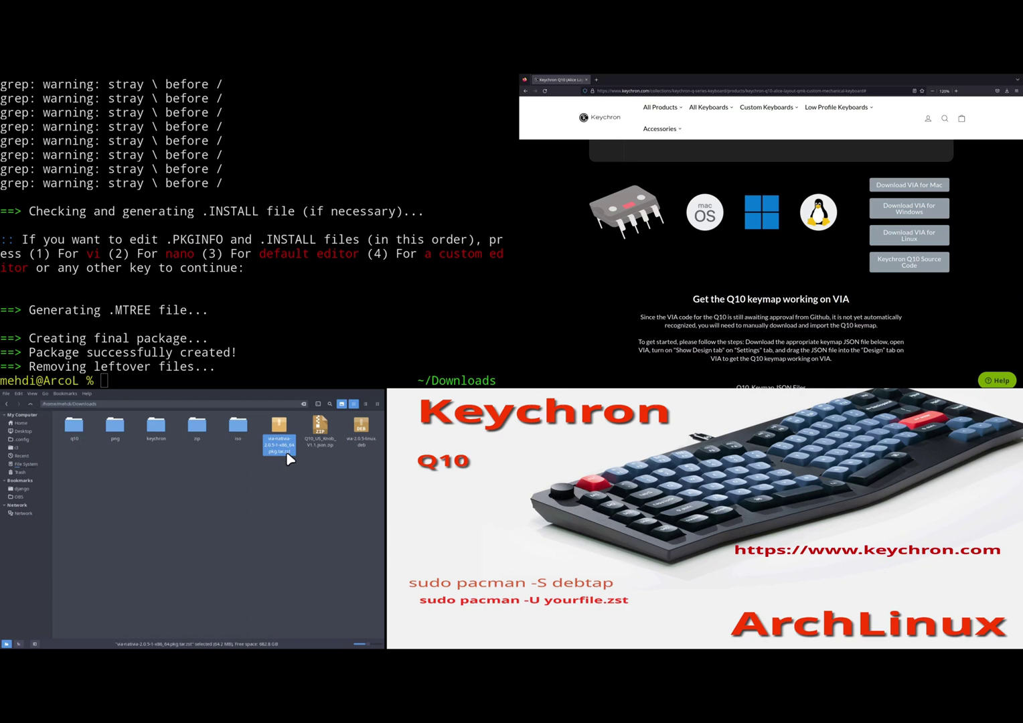
Install via-nativia-2.0.5-1-x86_64.pkg.tar.zst with 'sudo pacman -U', answering y to proceed.
{"action": "left_click", "coordinate": [347, 370]}
{"action": "key", "text": "ctrl+l"}
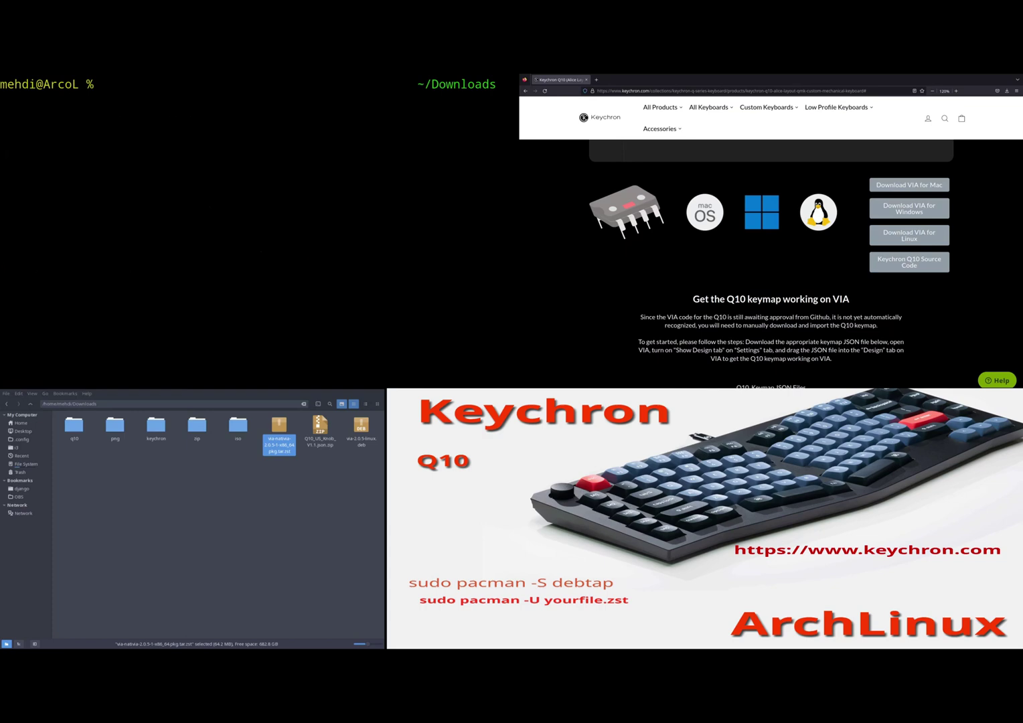
{"action": "type", "text": "sudo pa"}
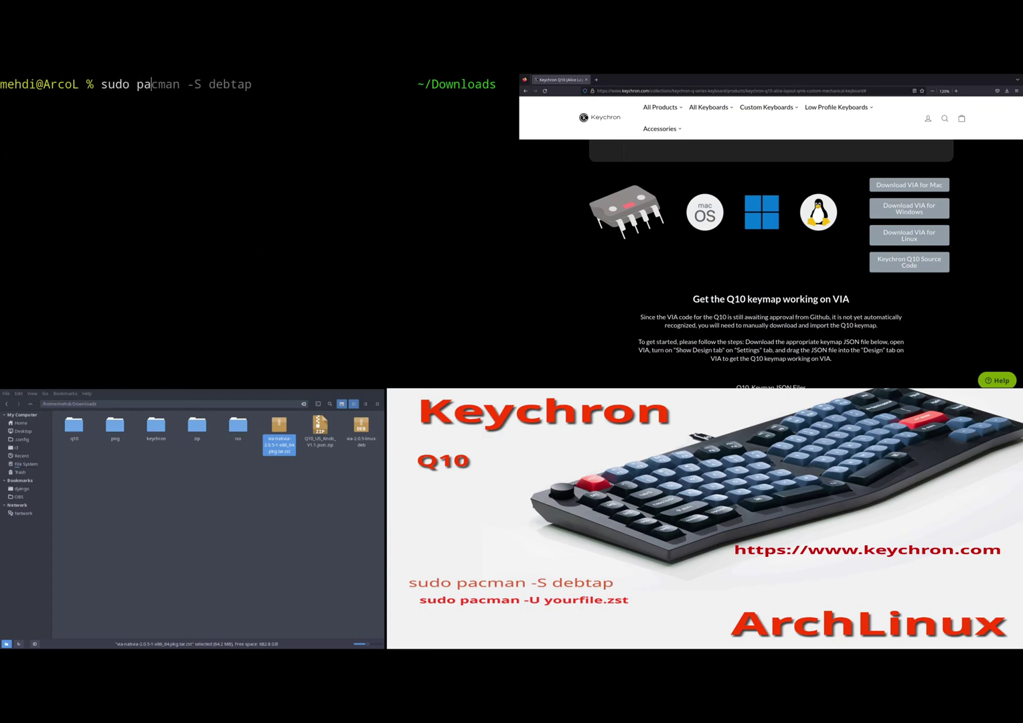
{"action": "type", "text": "cman -"}
{"action": "type", "text": "U"}
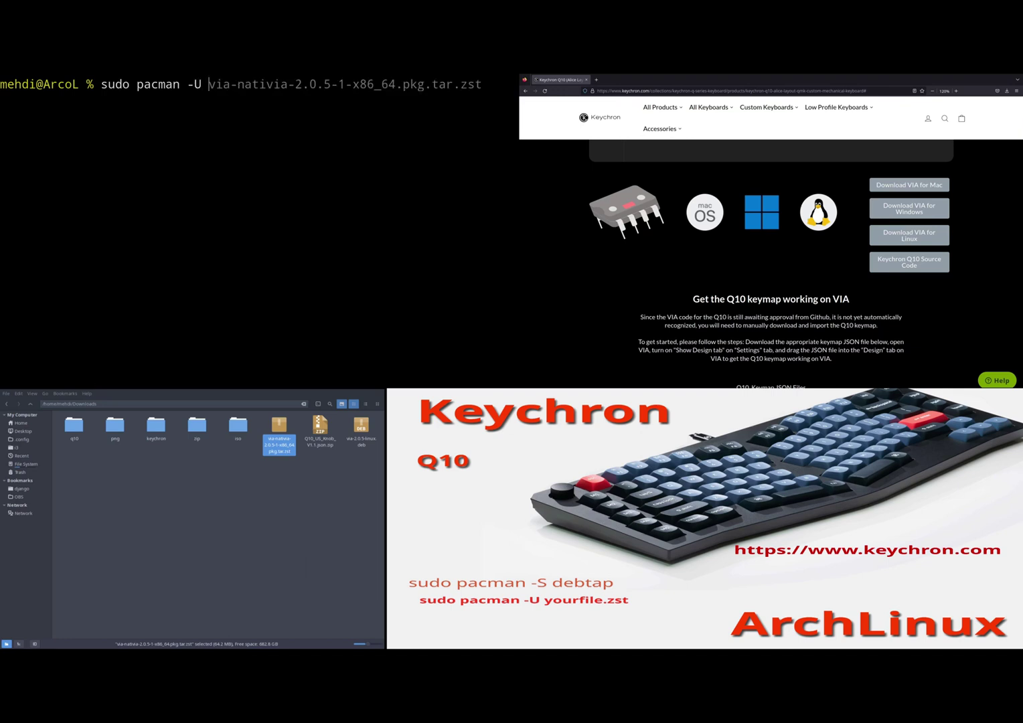
{"action": "key", "text": "Tab"}
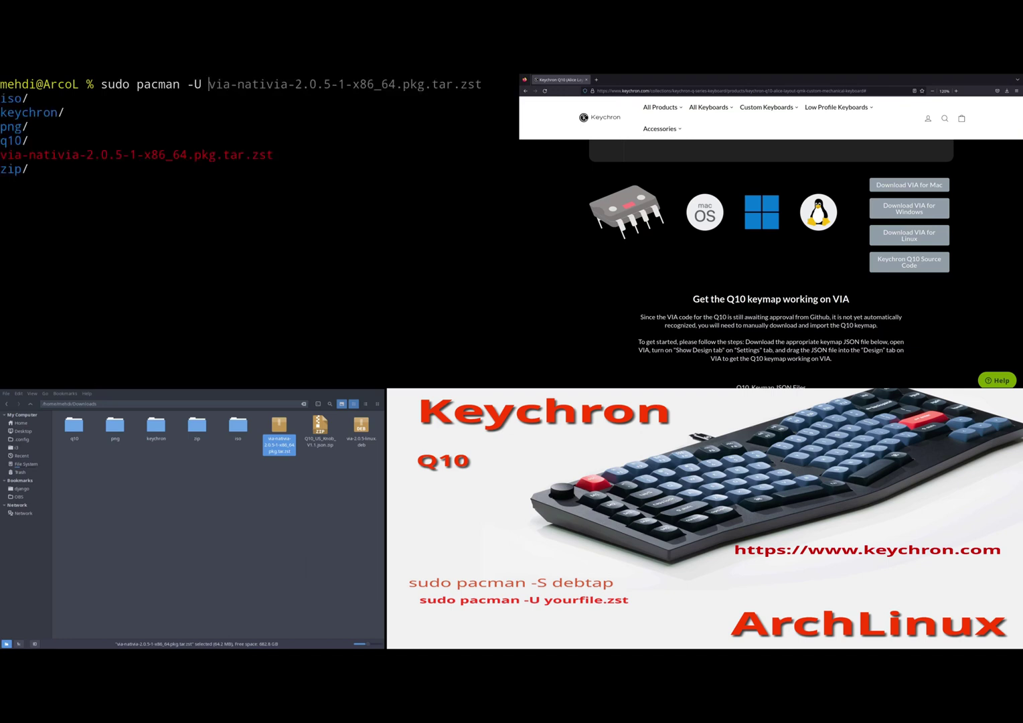
{"action": "key", "text": "Tab"}
{"action": "key", "text": "Tab"}
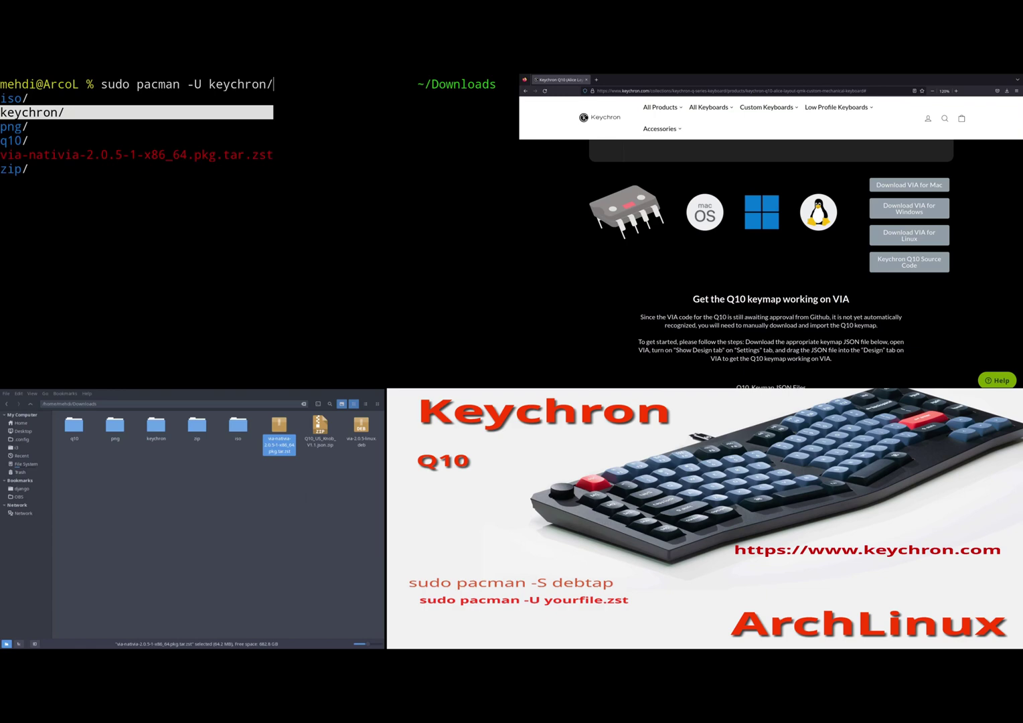
{"action": "key", "text": "Tab"}
{"action": "key", "text": "Tab"}
{"action": "key", "text": "Tab"}
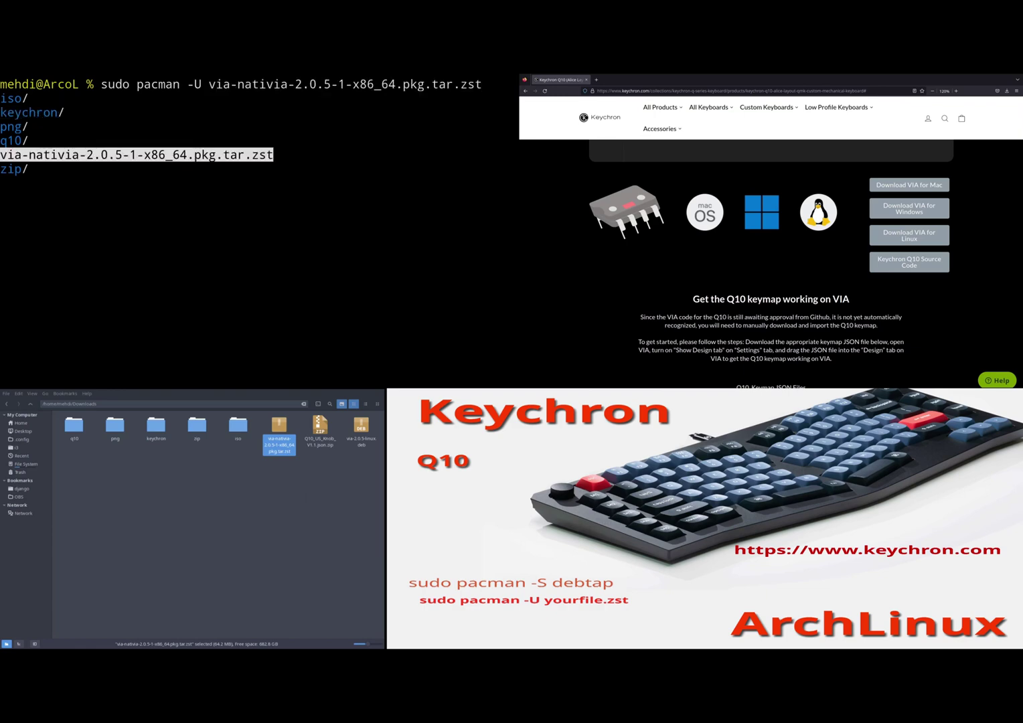
{"action": "key", "text": "Return"}
{"action": "key", "text": "Return"}
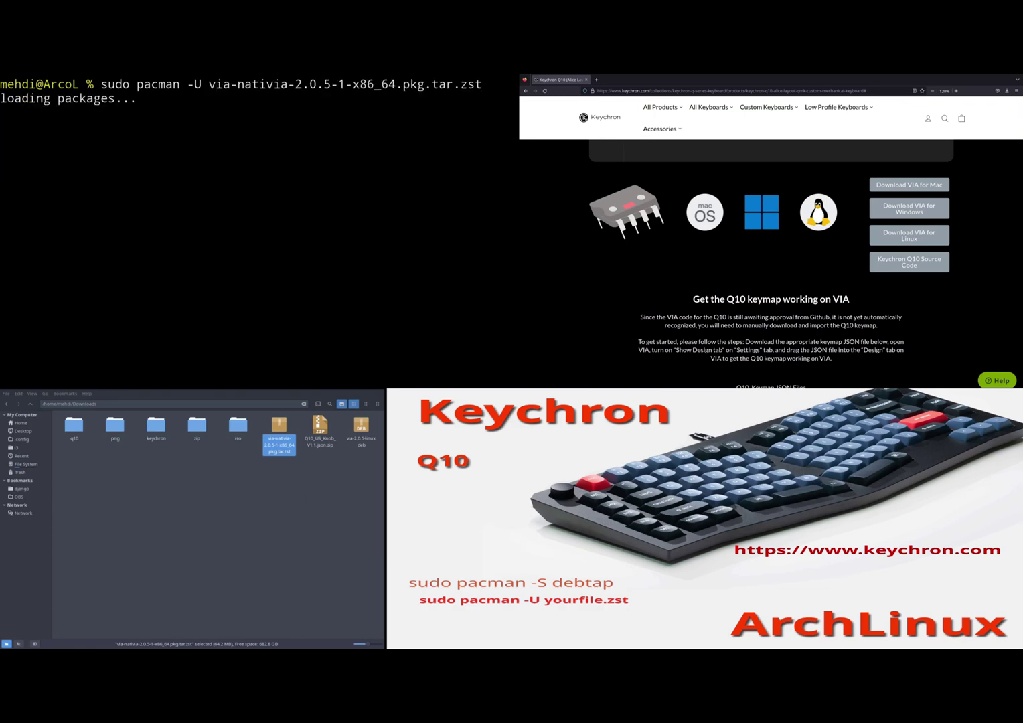
{"action": "type", "text": "y"}
{"action": "key", "text": "Return"}
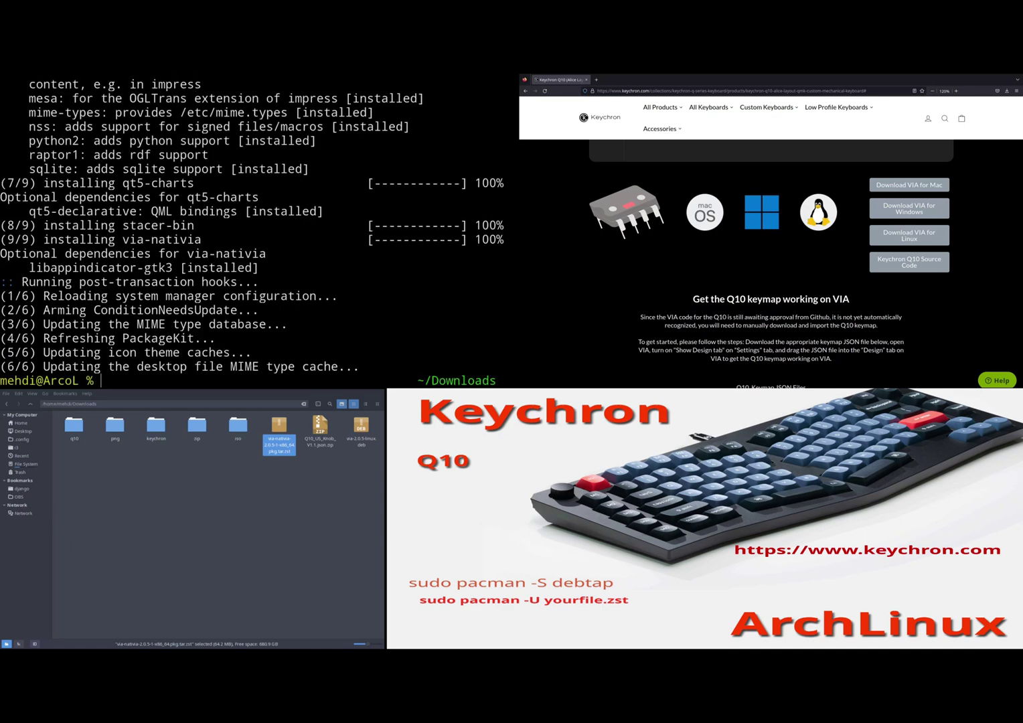
{"action": "type", "text": "c"}
{"action": "type", "text": "lear"}
{"action": "key", "text": "Return"}
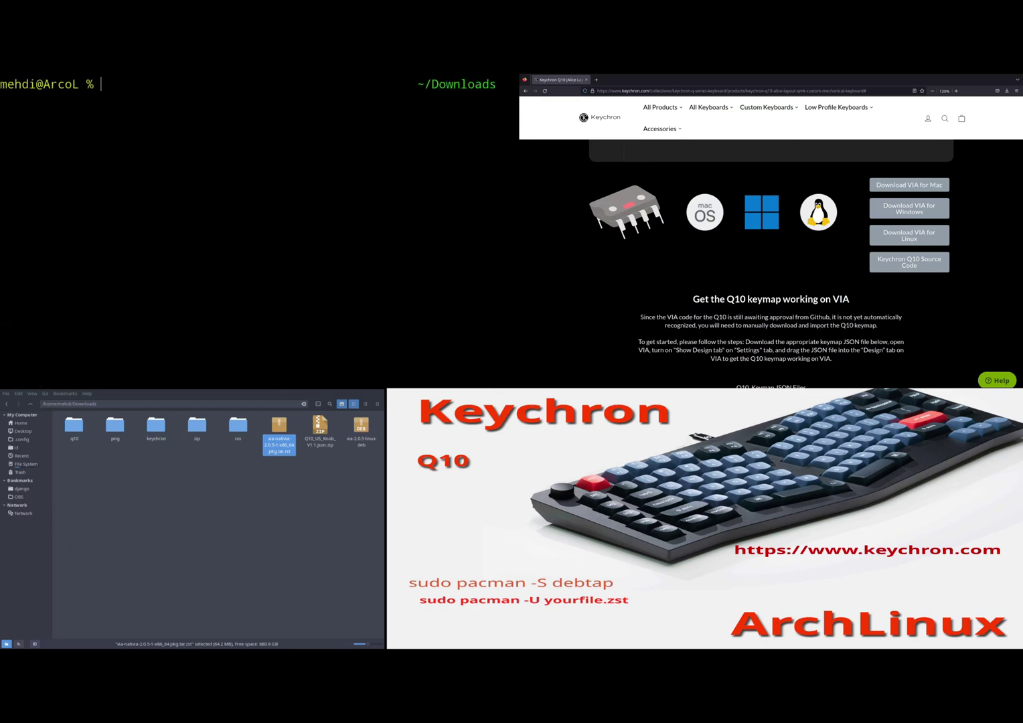
Unzip Q10_US_Knob_V1.1.json.zip into a ./q10 folder in Downloads.
{"action": "left_click", "coordinate": [323, 442]}
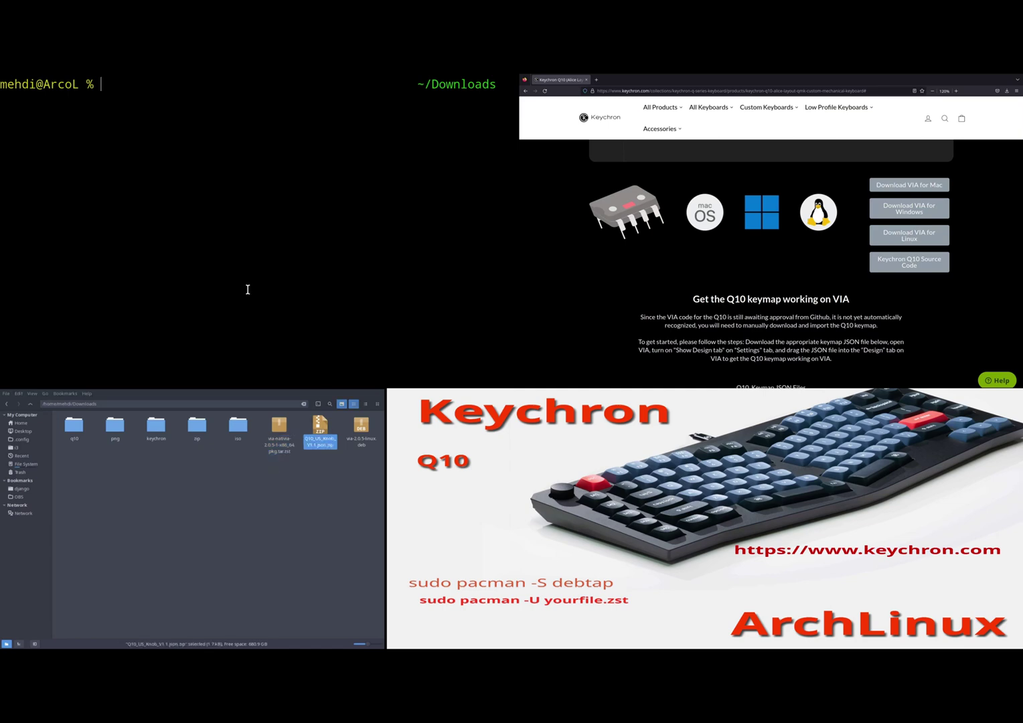
{"action": "type", "text": "unz"}
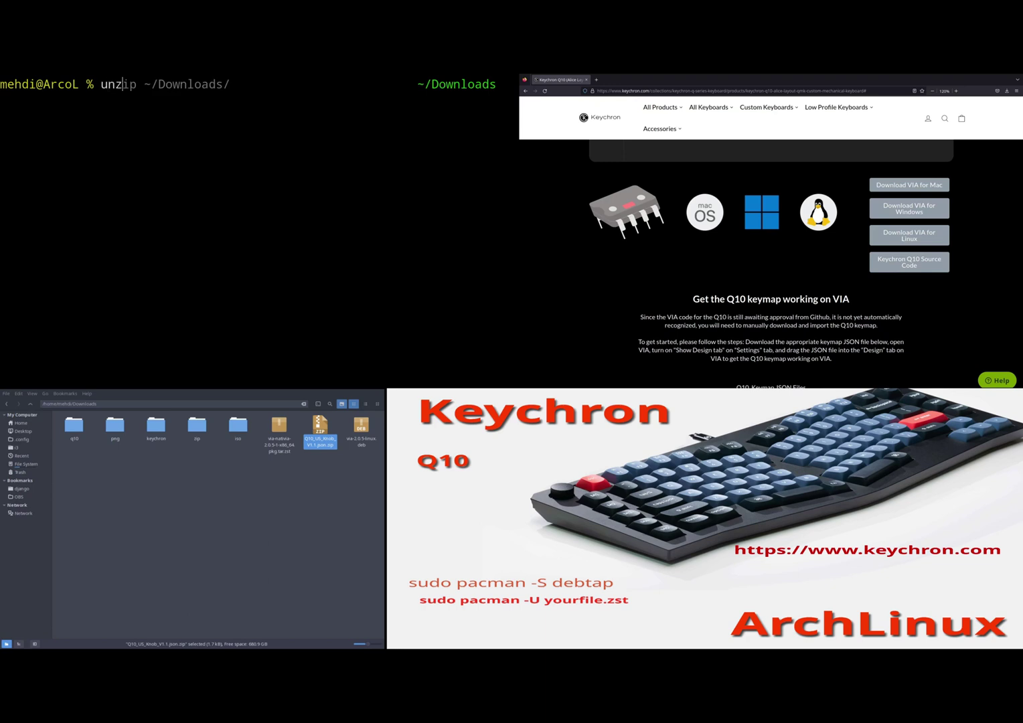
{"action": "type", "text": "ip ~/Downl"}
{"action": "key", "text": "BackSpace"}
{"action": "key", "text": "BackSpace"}
{"action": "key", "text": "BackSpace"}
{"action": "key", "text": "Tab"}
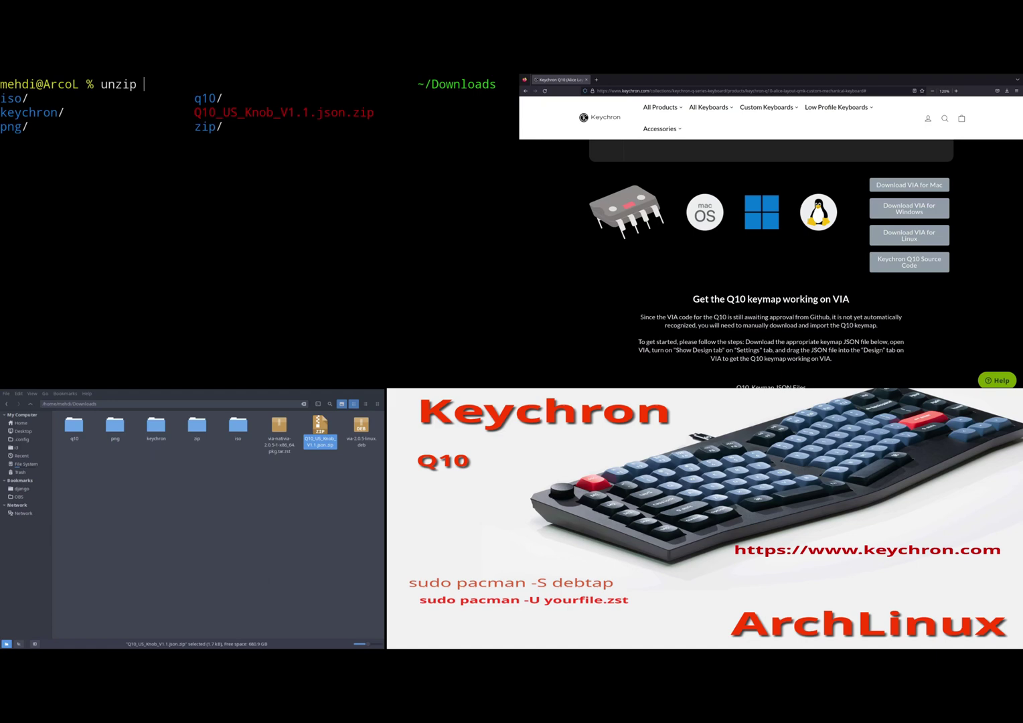
{"action": "key", "text": "Tab"}
{"action": "key", "text": "Tab"}
{"action": "key", "text": "Right"}
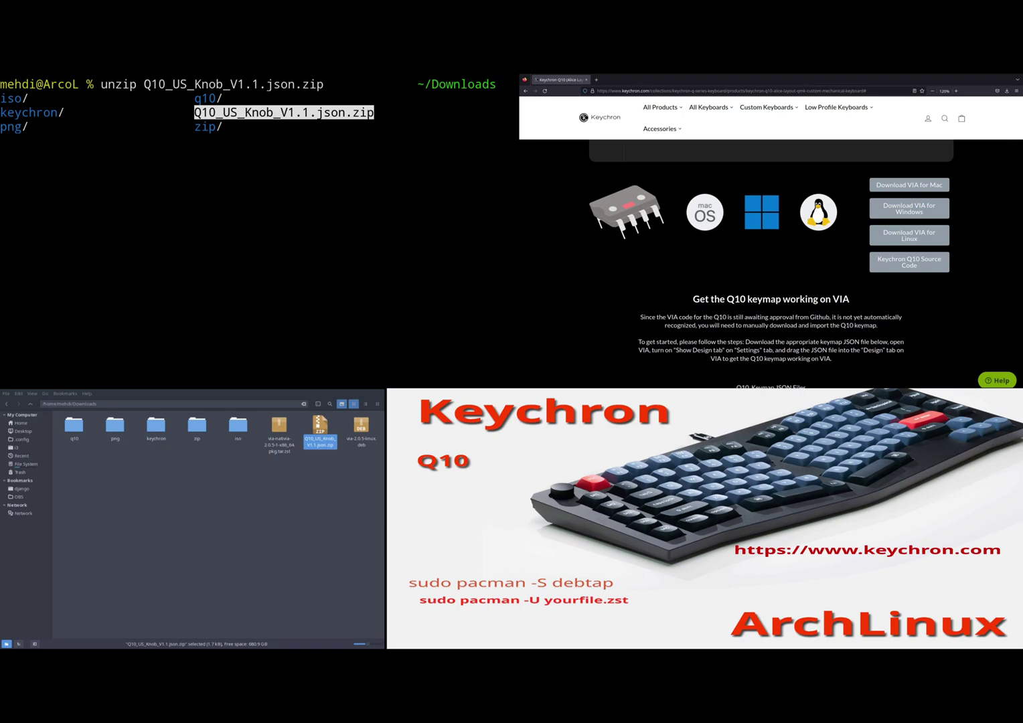
{"action": "key", "text": "Return"}
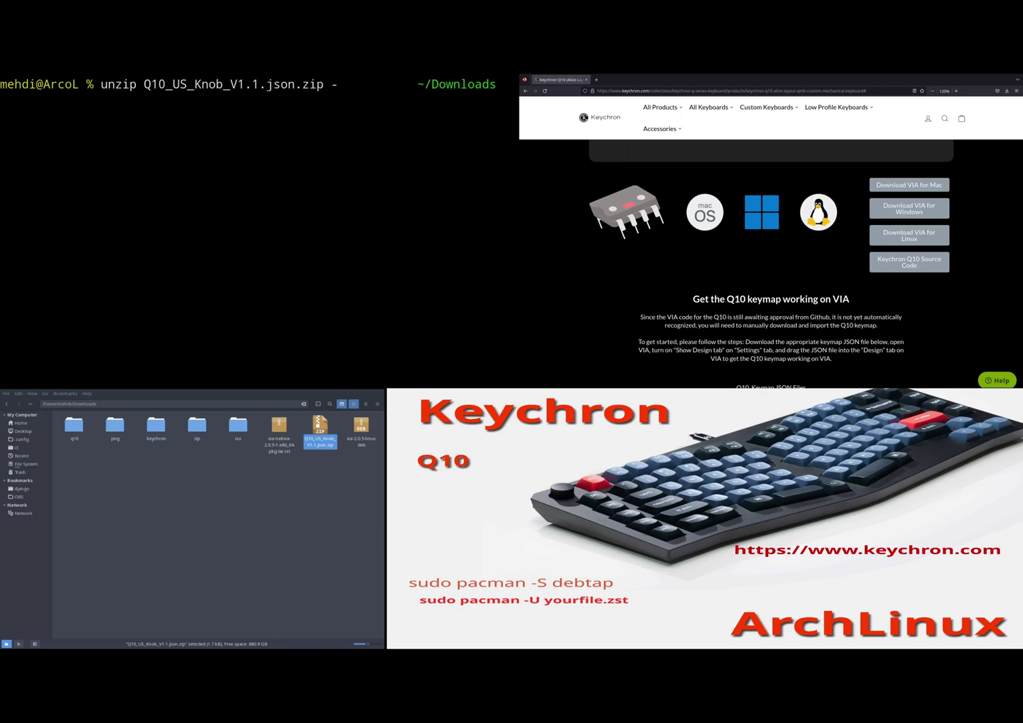
{"action": "type", "text": "d "}
{"action": "type", "text": "./q"}
{"action": "type", "text": "10"}
{"action": "key", "text": "Return"}
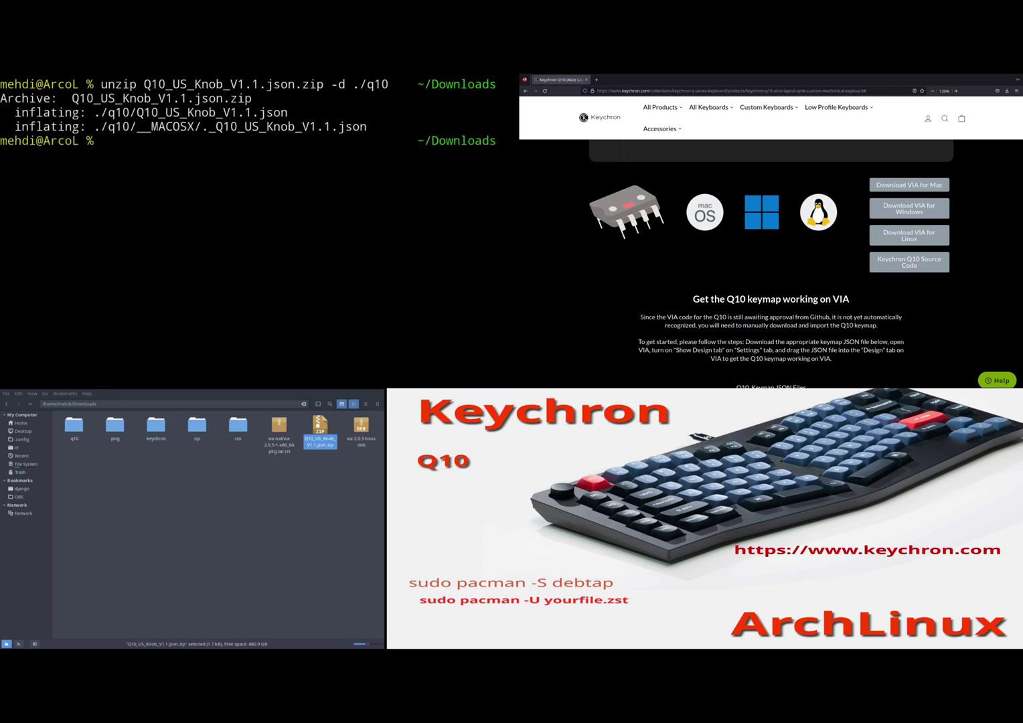
{"action": "type", "text": "cd"}
Check in the file manager that q10 holds Q10_US_Knob_V1.1.json, then return to Downloads.
{"action": "double_click", "coordinate": [68, 435]}
{"action": "left_click", "coordinate": [129, 430]}
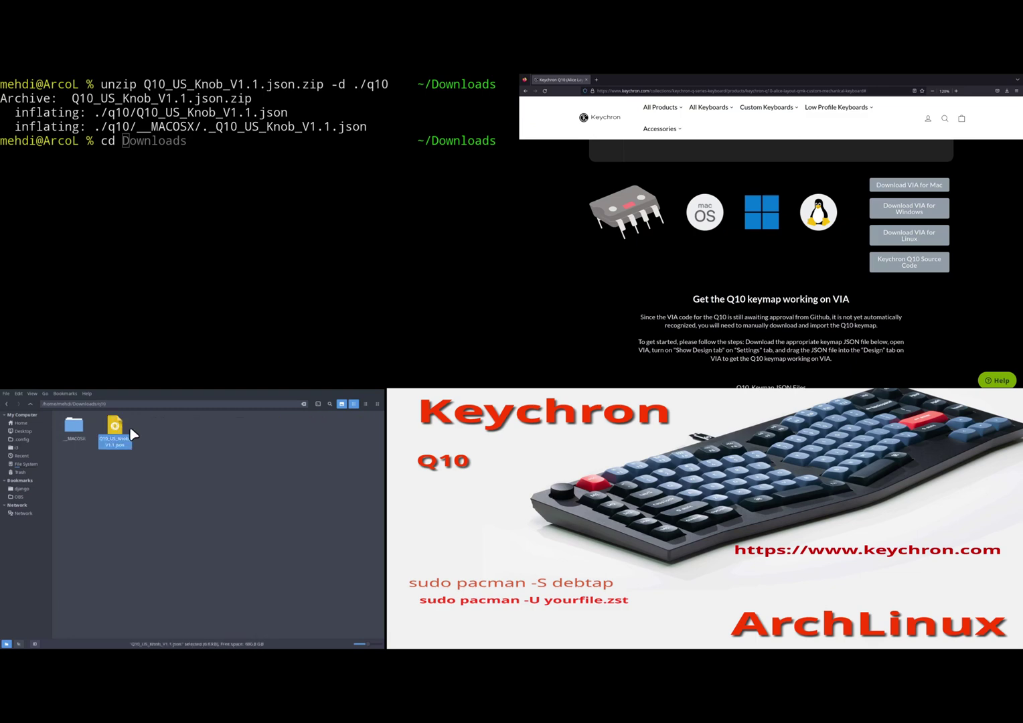
{"action": "left_click", "coordinate": [30, 404]}
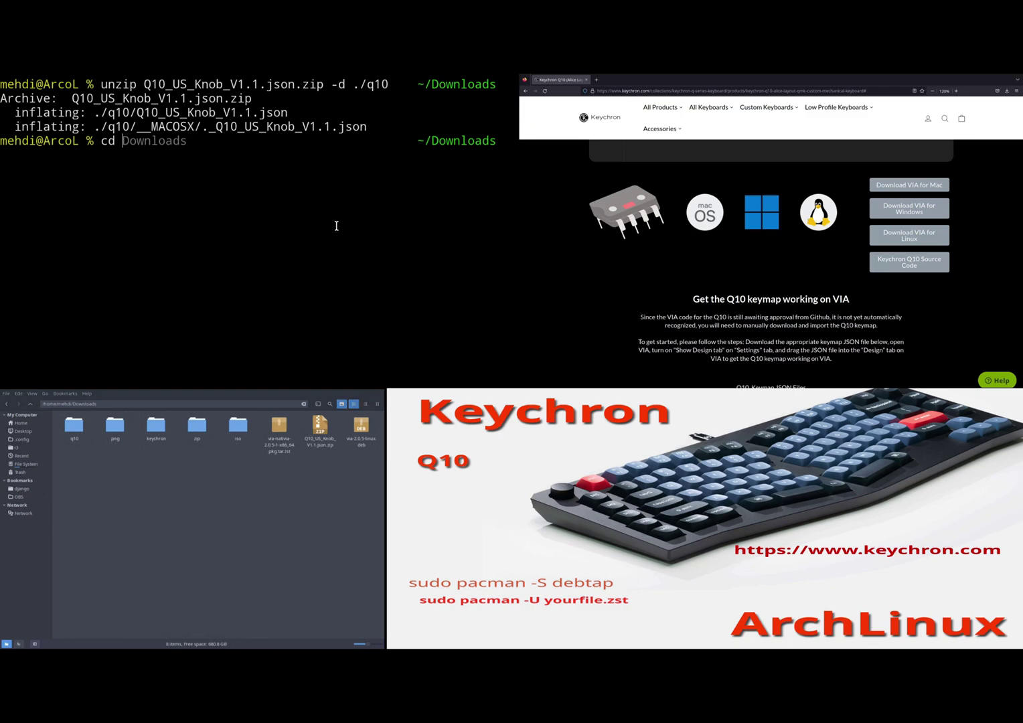
{"action": "key", "text": "BackSpace"}
{"action": "key", "text": "BackSpace"}
{"action": "key", "text": "BackSpace"}
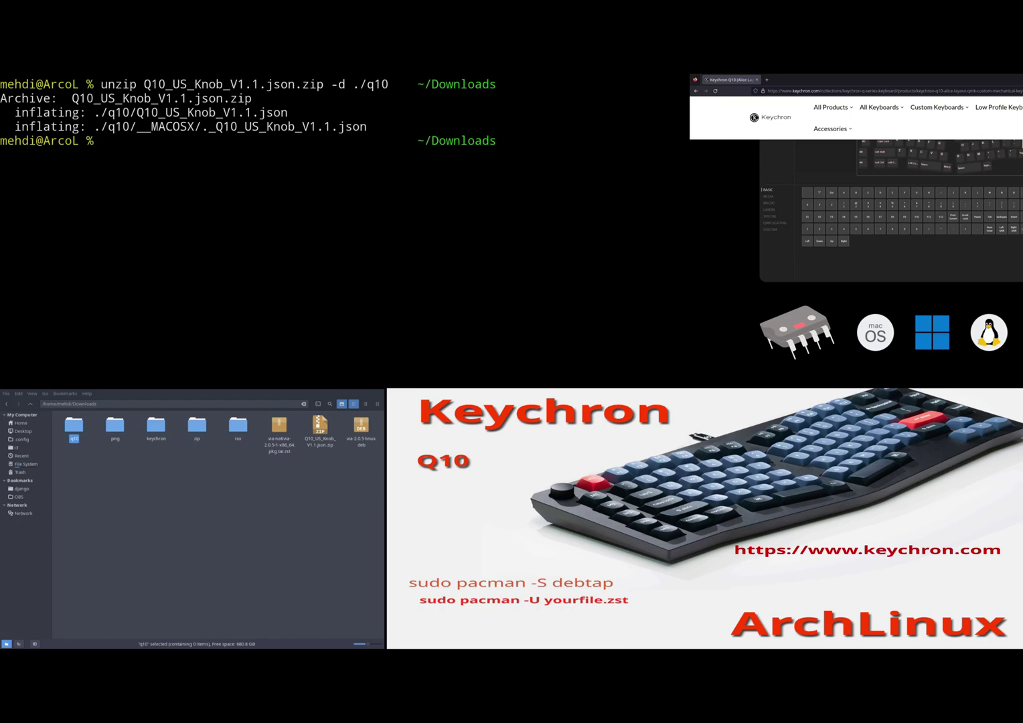
{"action": "type", "text": "via-"}
Launch via-nativia, reach VIA's Design page and switch off 'Use V3 definitions', with the Q10 JSON ready in q10.
{"action": "key", "text": "Right"}
{"action": "key", "text": "Return"}
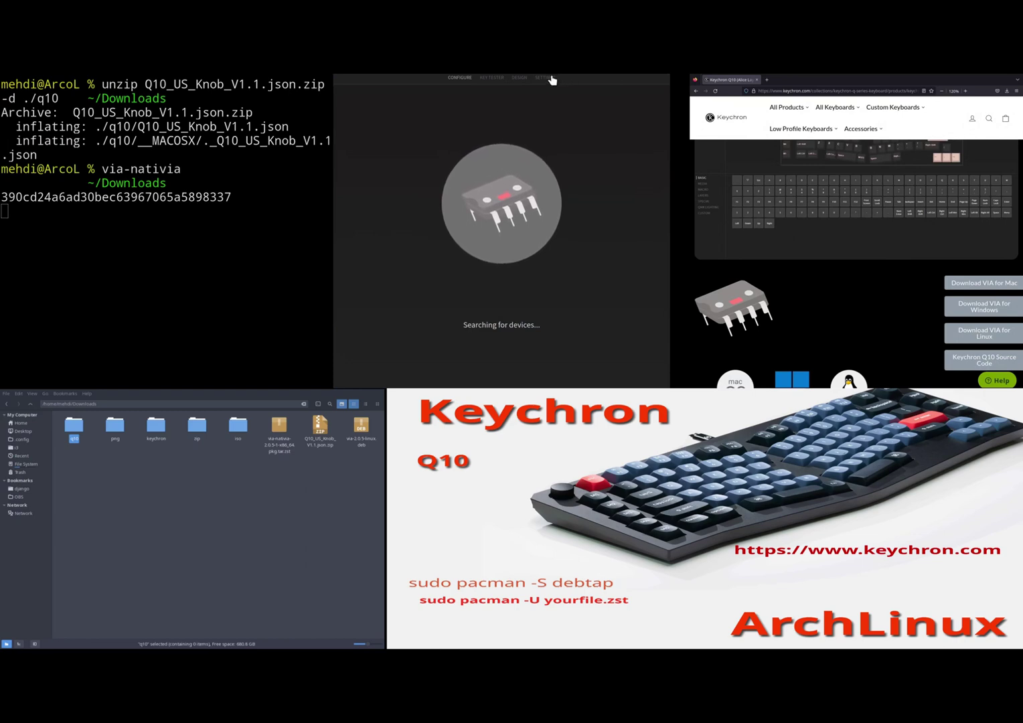
{"action": "left_click", "coordinate": [546, 79]}
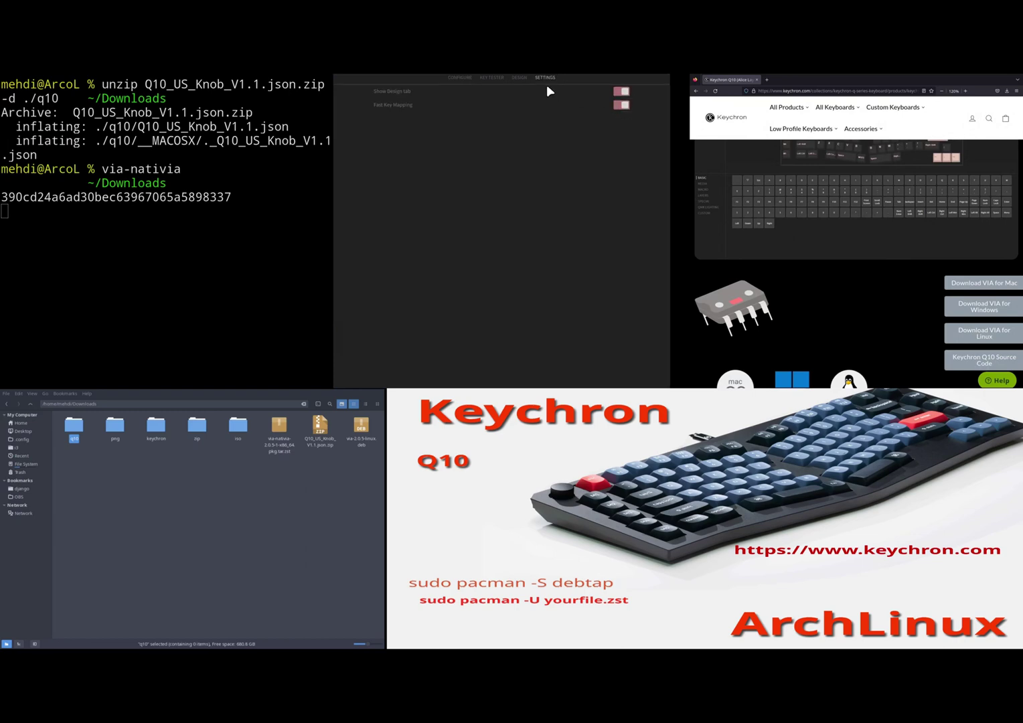
{"action": "left_click", "coordinate": [525, 80]}
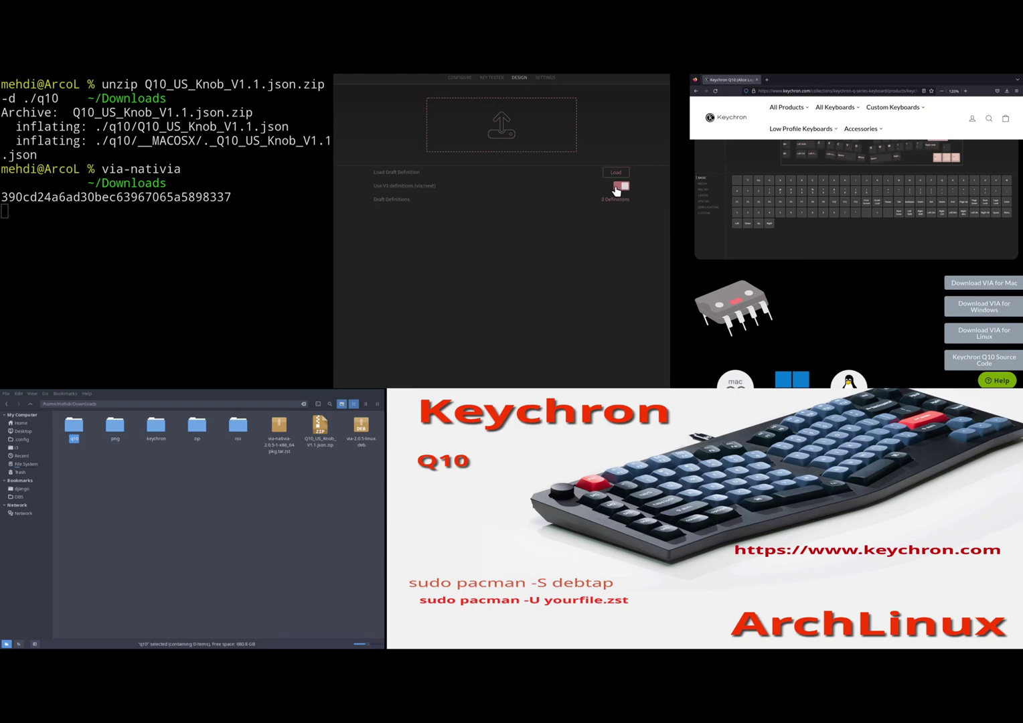
{"action": "left_click", "coordinate": [621, 188]}
{"action": "double_click", "coordinate": [73, 427]}
{"action": "left_click", "coordinate": [114, 428]}
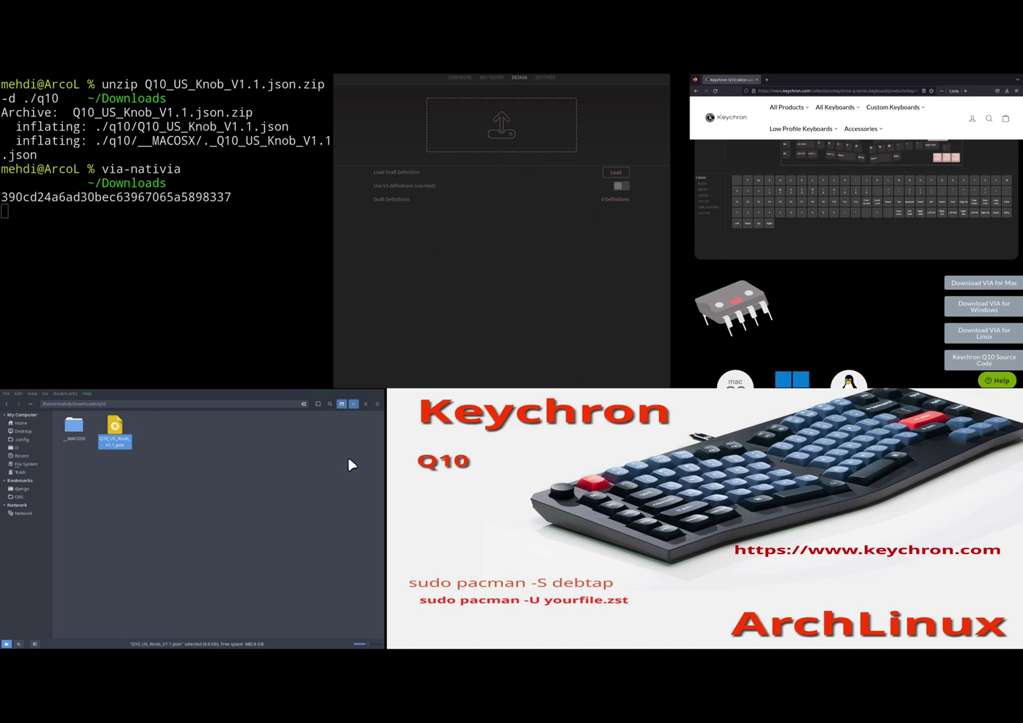
Load Q10_US_Knob_V1.1.json into VIA, test keys with matrix testing on, and show the Q10 keymap in Configure.
{"action": "left_click_drag", "start_coordinate": [355, 465], "coordinate": [502, 125]}
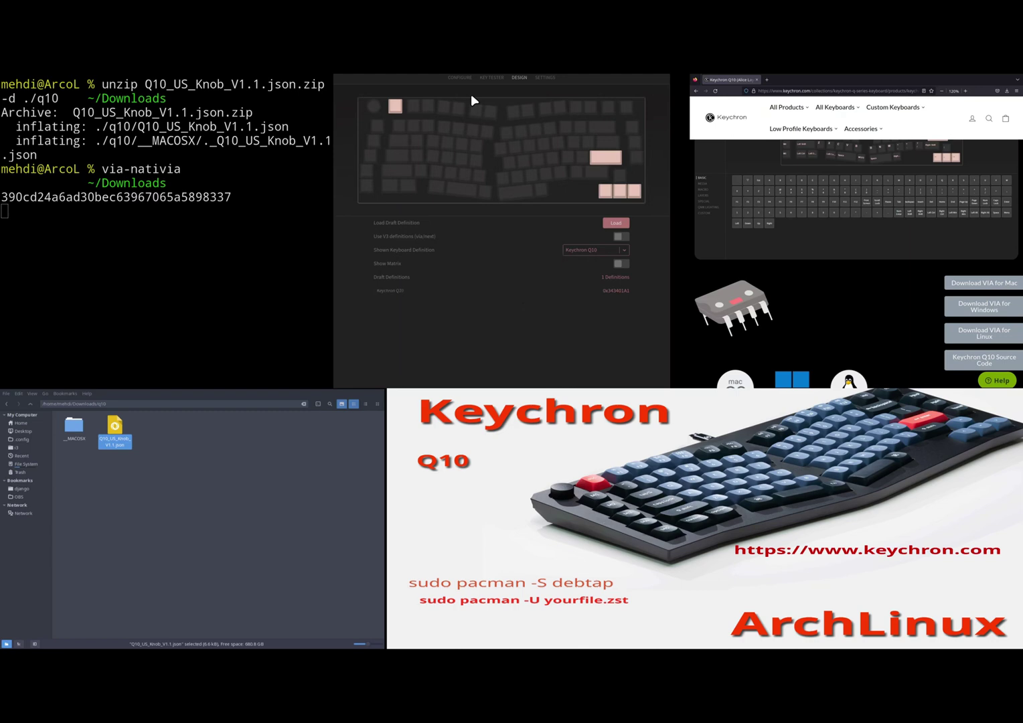
{"action": "left_click", "coordinate": [497, 79]}
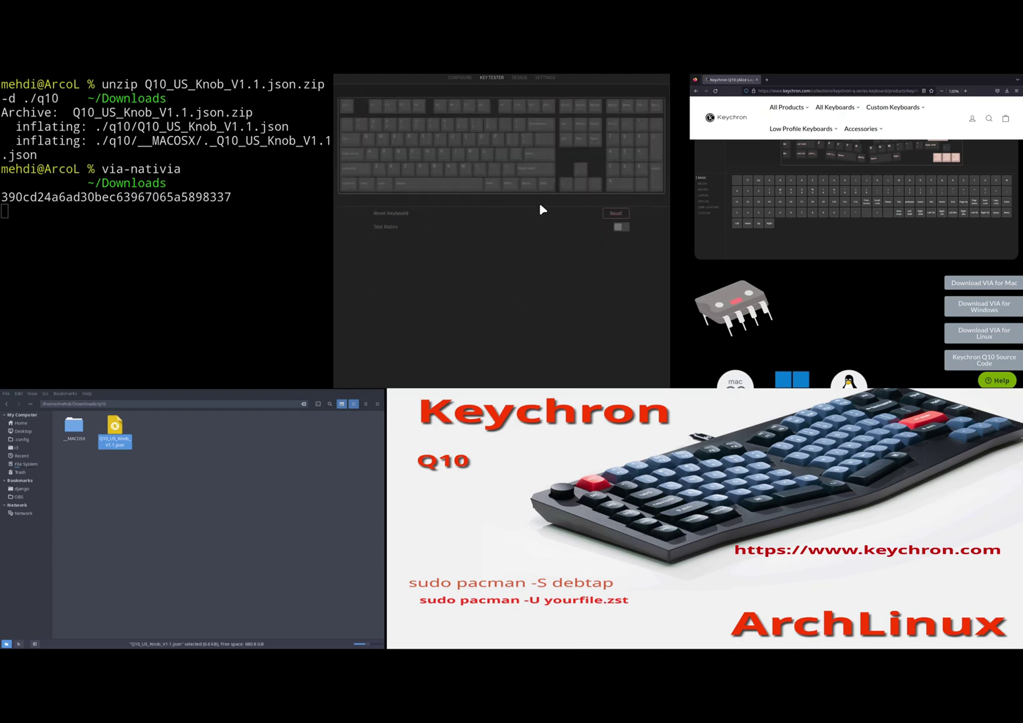
{"action": "left_click", "coordinate": [621, 228]}
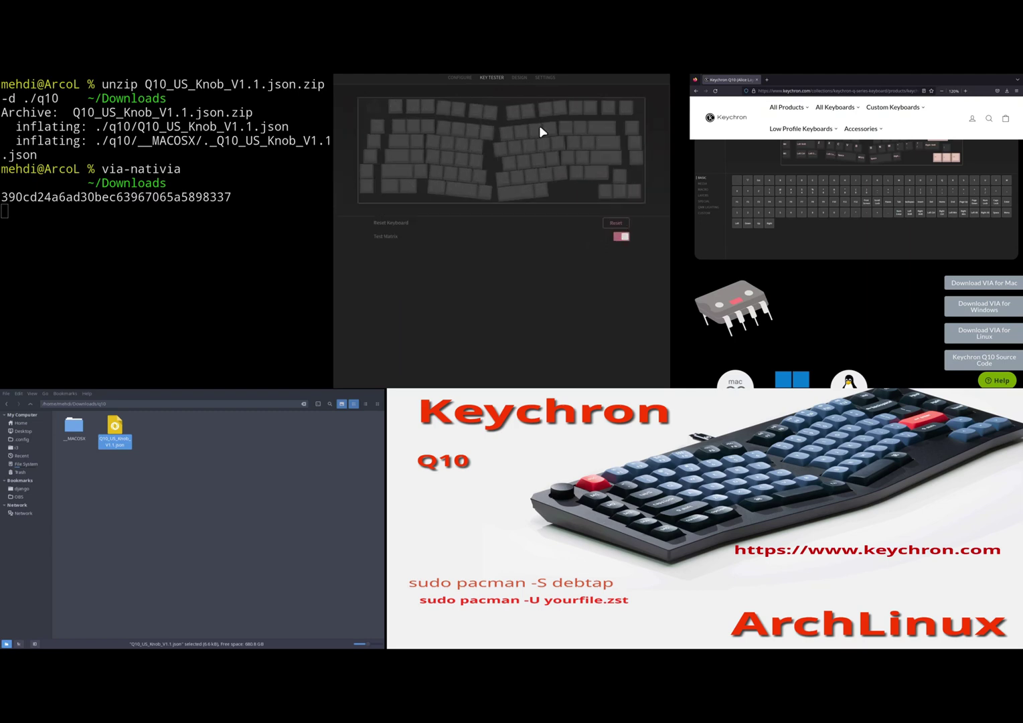
{"action": "left_click", "coordinate": [459, 80]}
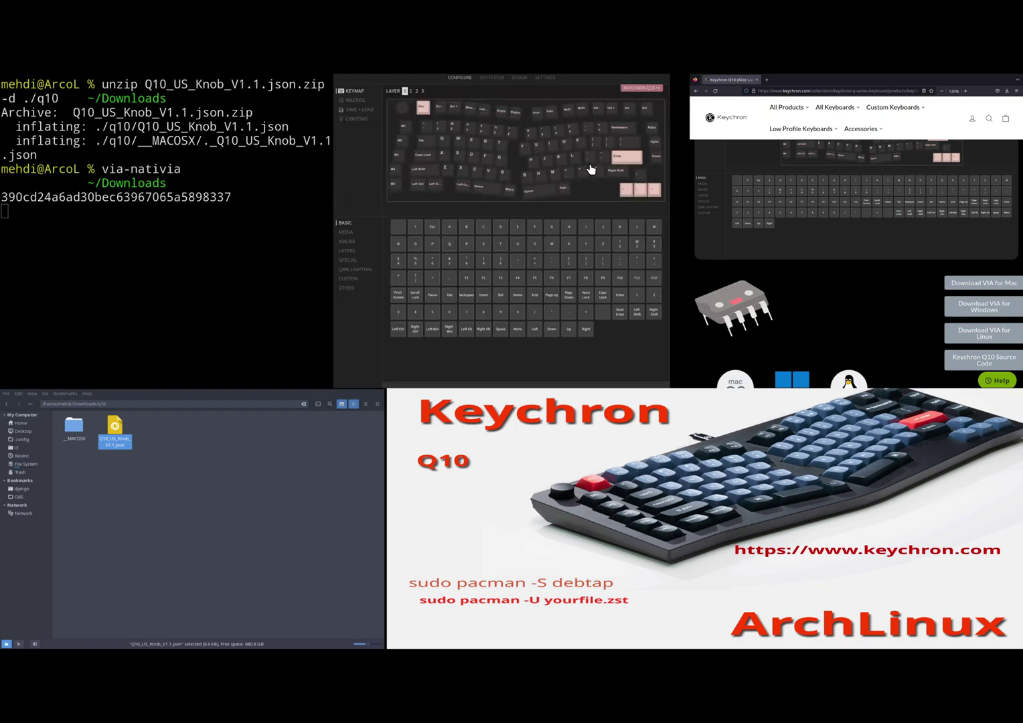